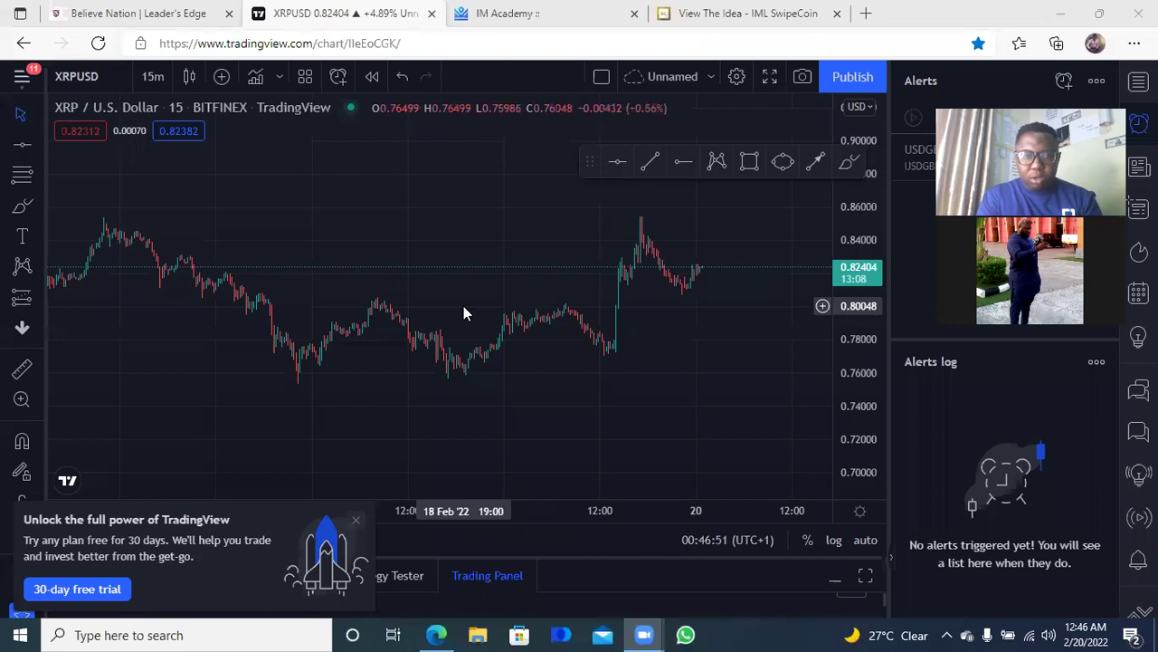
- Close the already open TradingView XRPUSD chart page and the IM Academy rank page
scroll(463, 306, "down", 3)
scroll(463, 305, "up", 4)
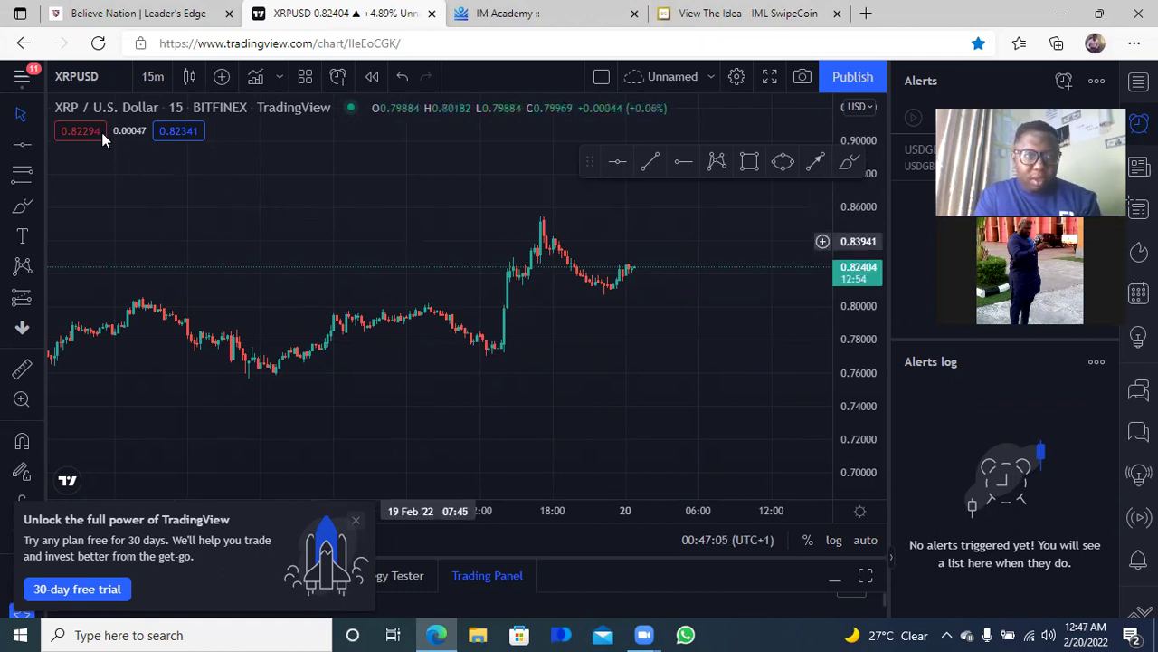
left_click(22, 78)
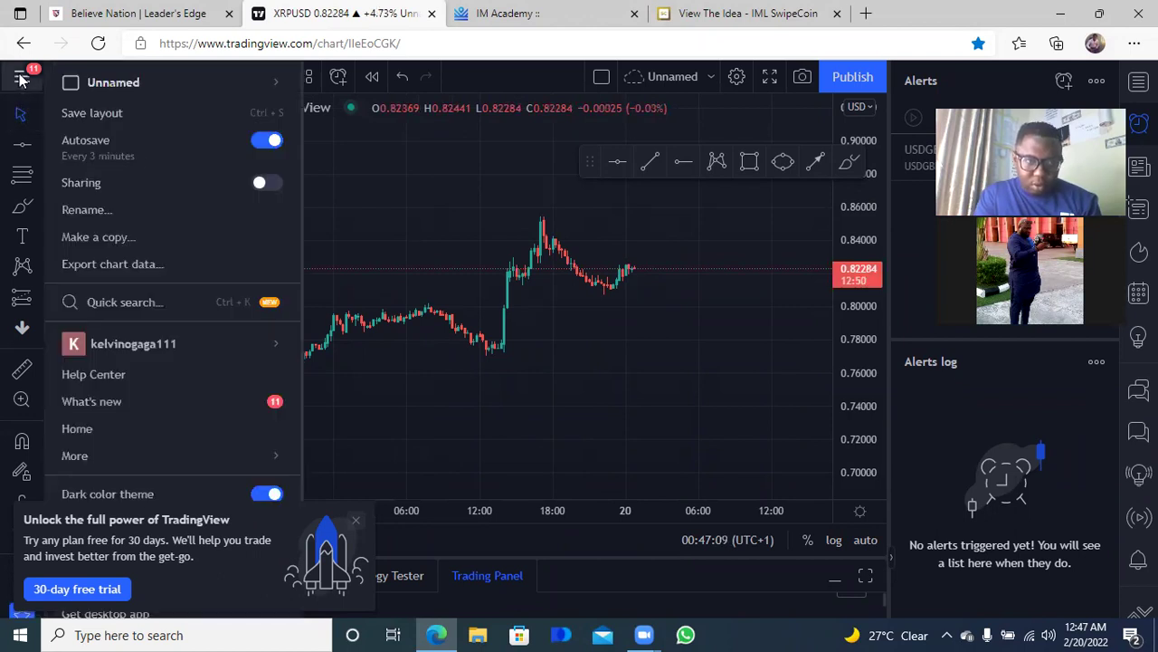
left_click(433, 15)
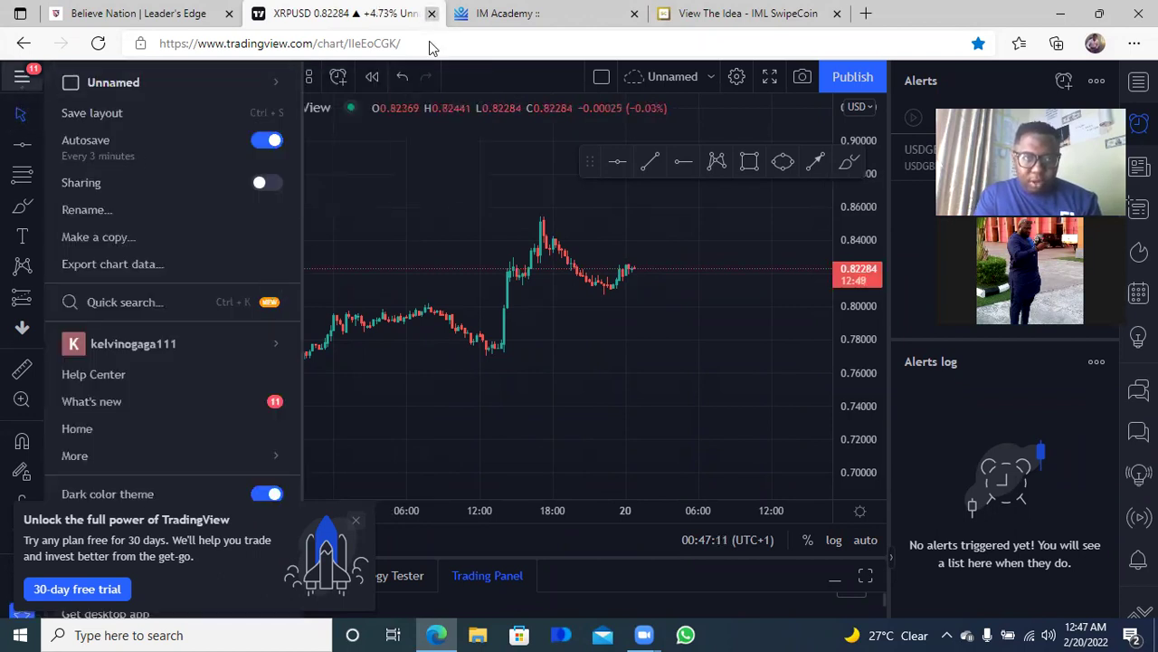
left_click(646, 138)
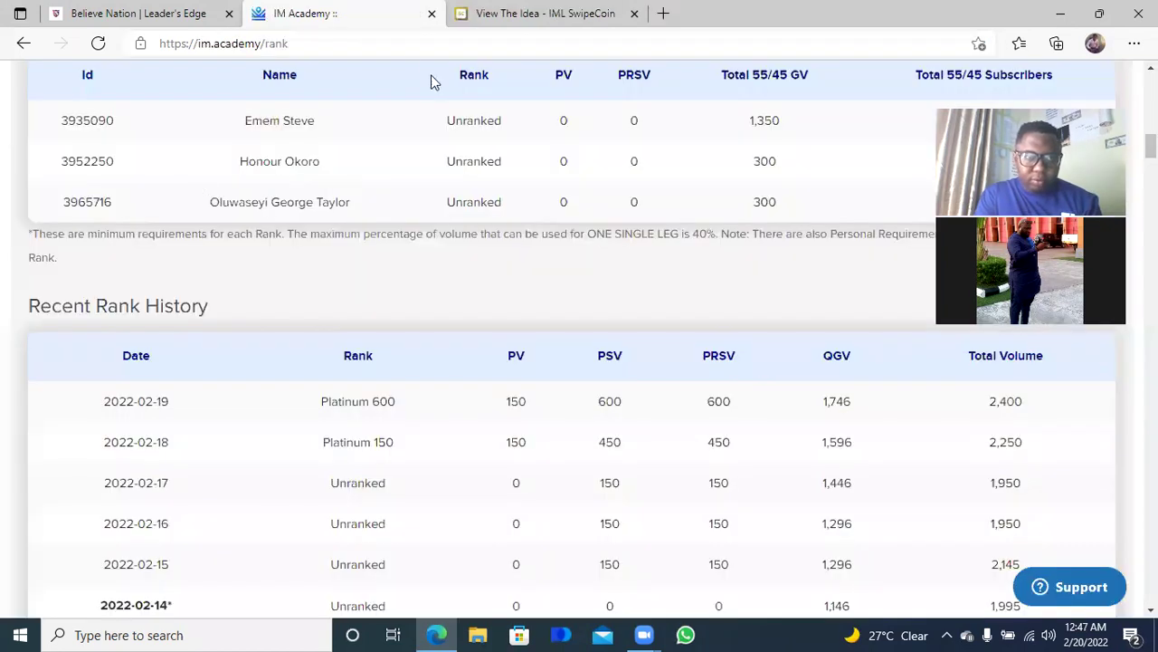
left_click(431, 13)
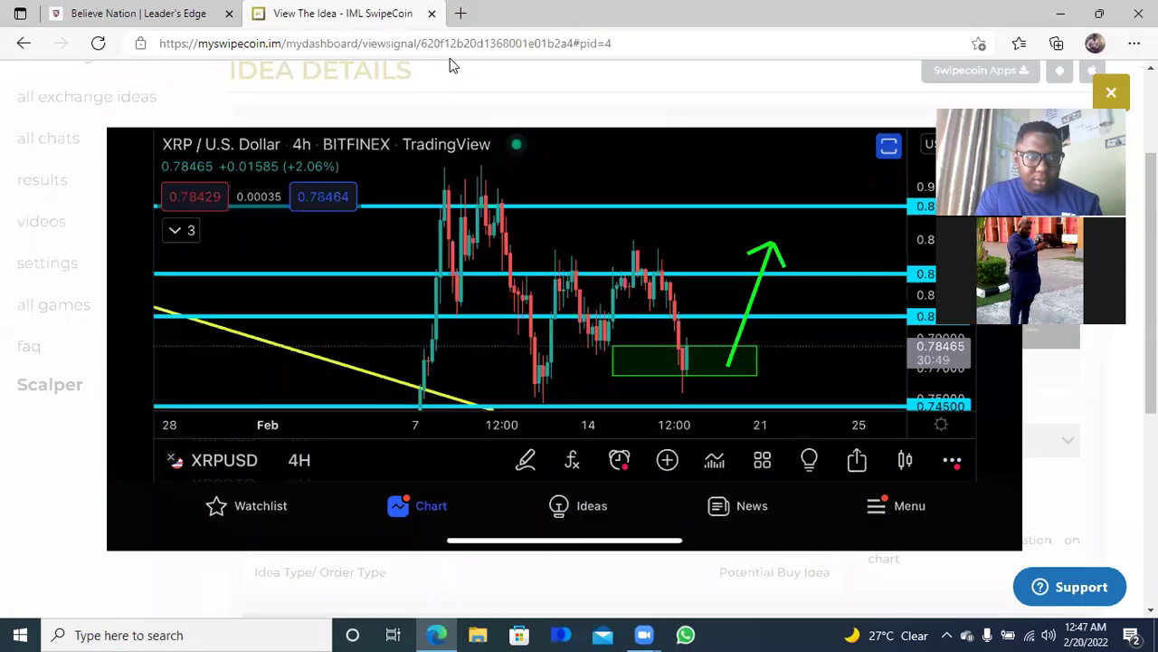
- Load tradingview.com in a new browser tab and open its chart page
left_click(461, 13)
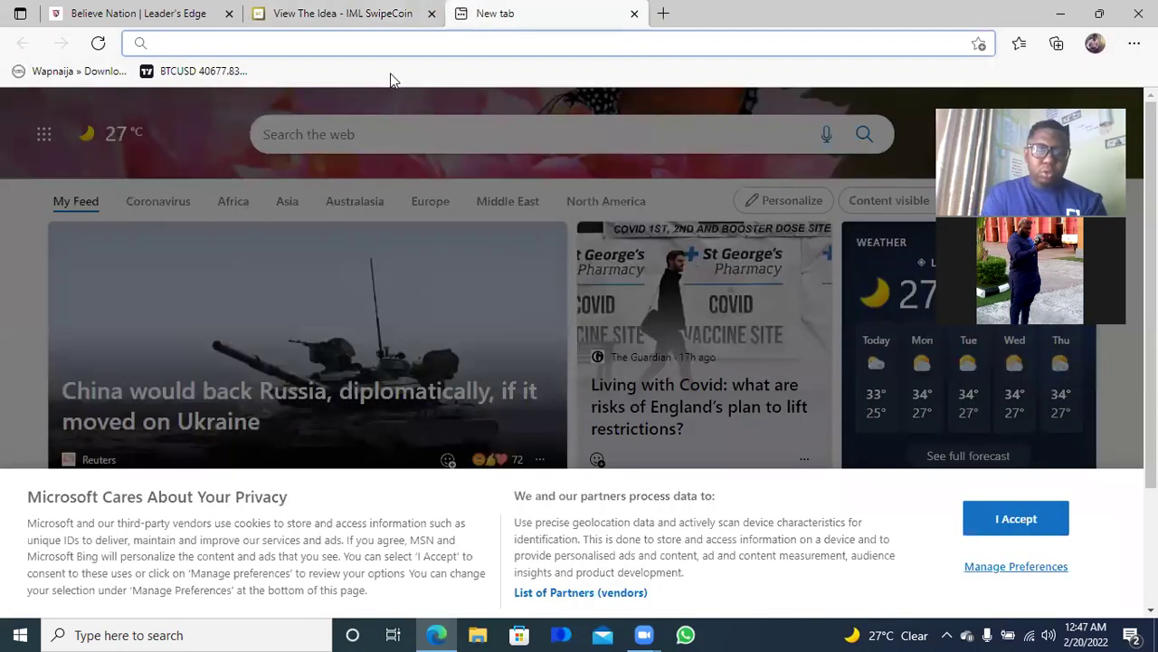
type("tradingview.com")
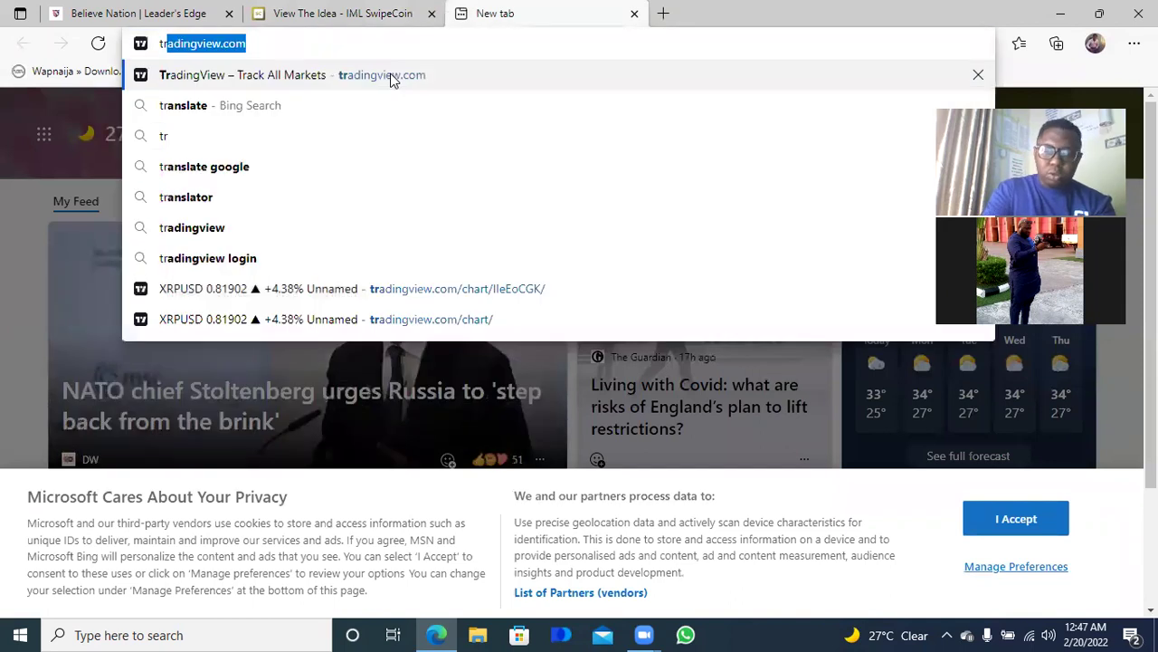
left_click(390, 77)
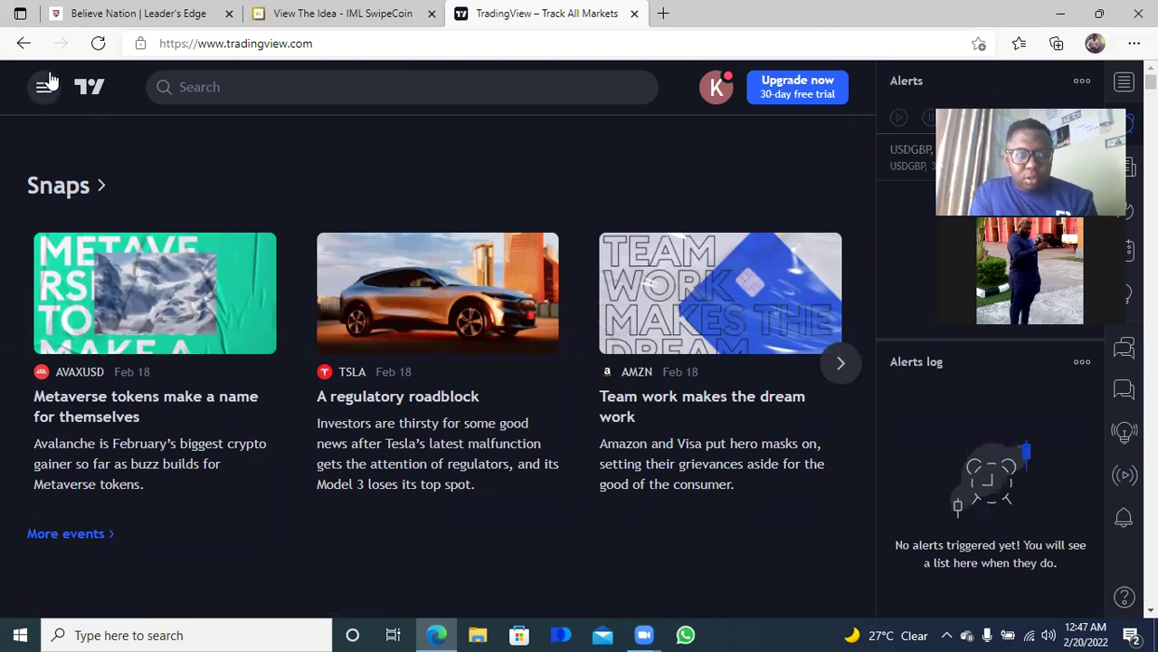
left_click(44, 86)
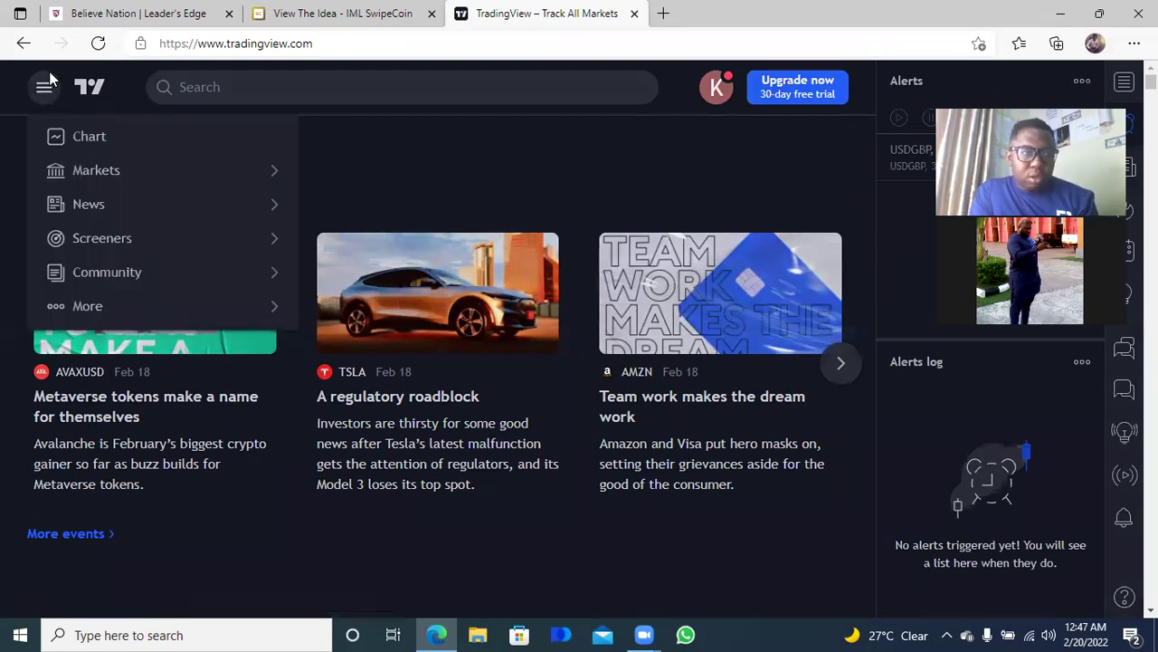
left_click(83, 135)
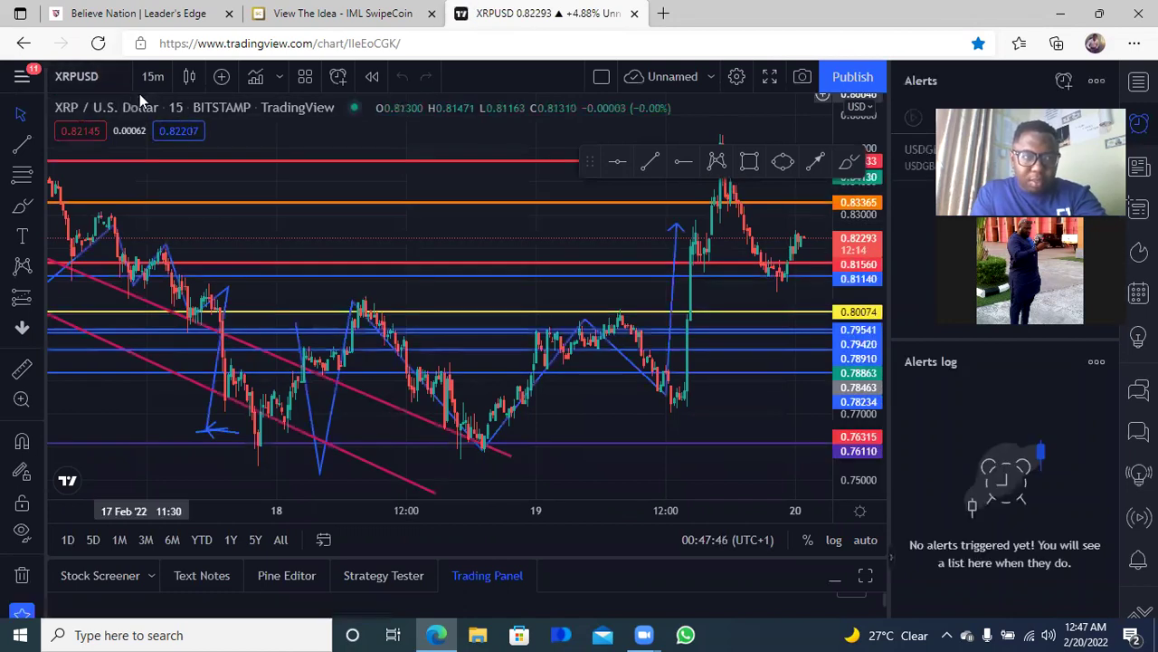
- Switch the chart to the BITFINEX XRPUSD symbol and delete its two green horizontal lines and the red one near 0.740
left_click(90, 76)
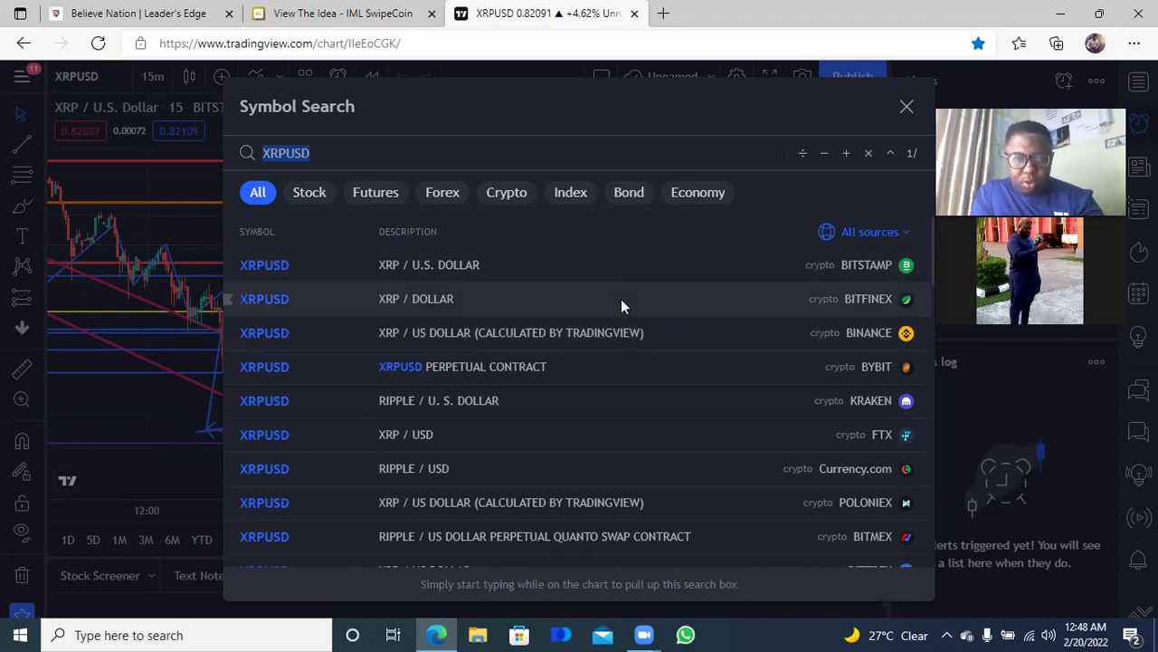
left_click(621, 299)
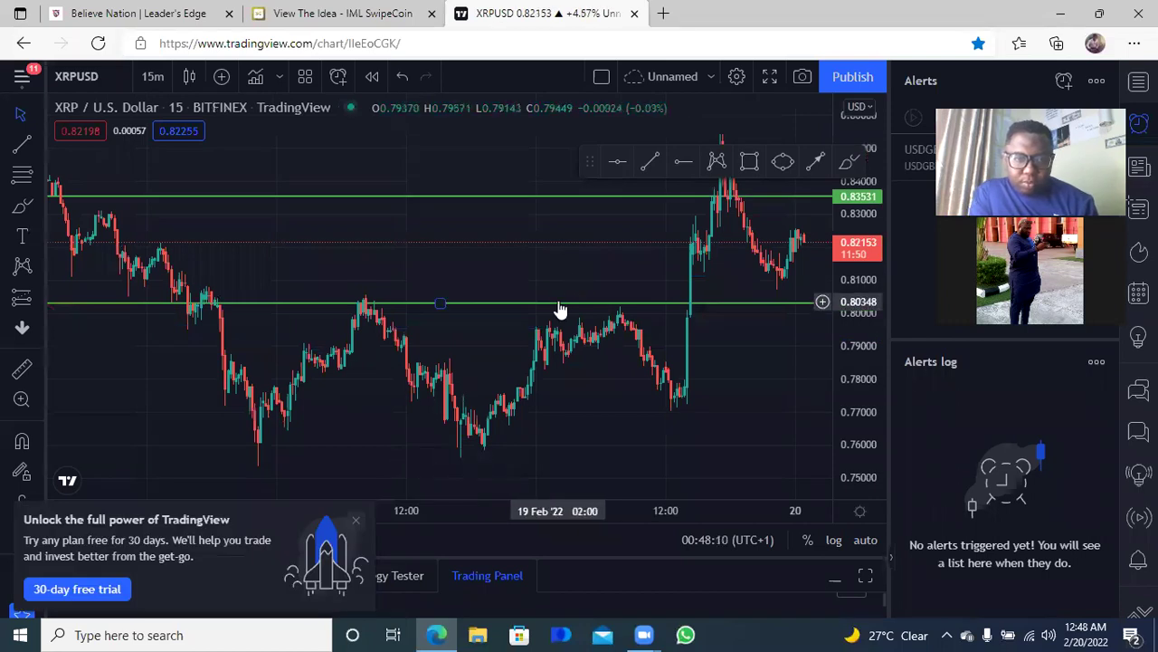
left_click(558, 304)
left_click_drag(558, 303, 555, 193)
key("Delete")
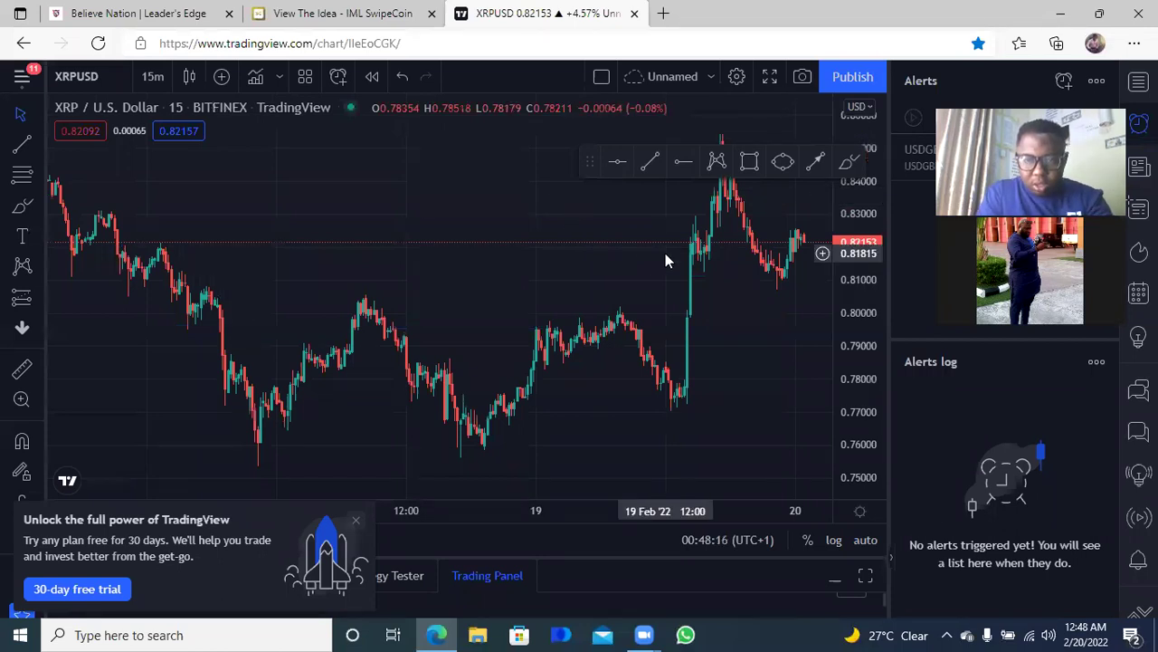
scroll(582, 254, "down", 2)
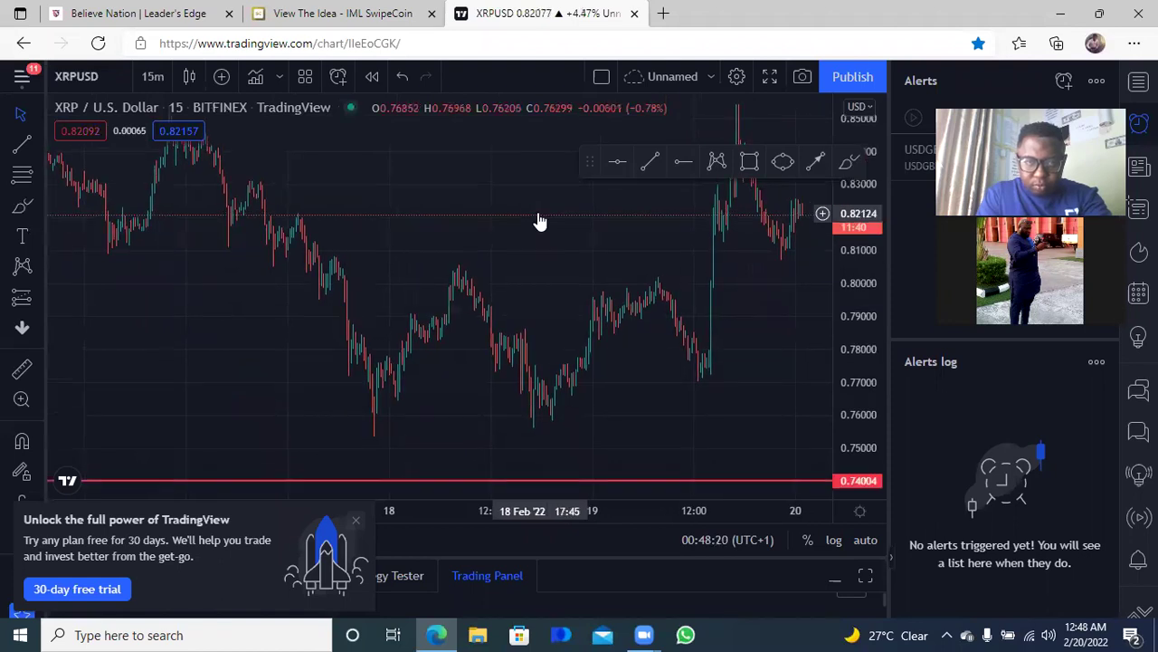
left_click(656, 481)
key("Delete")
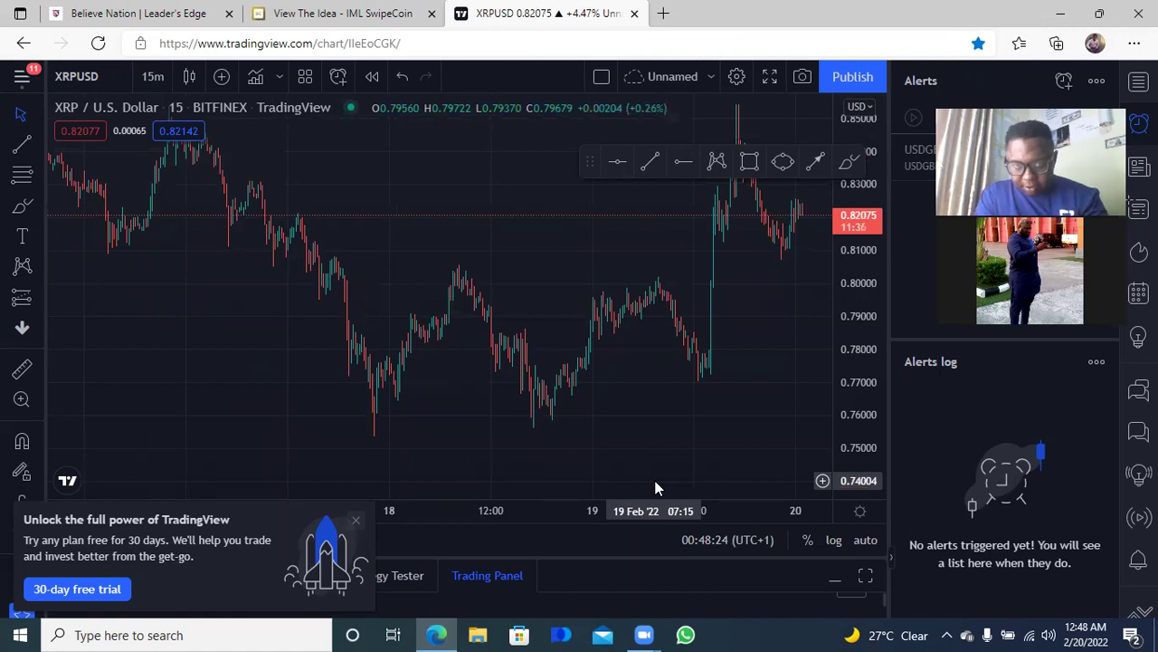
scroll(641, 404, "up", 1)
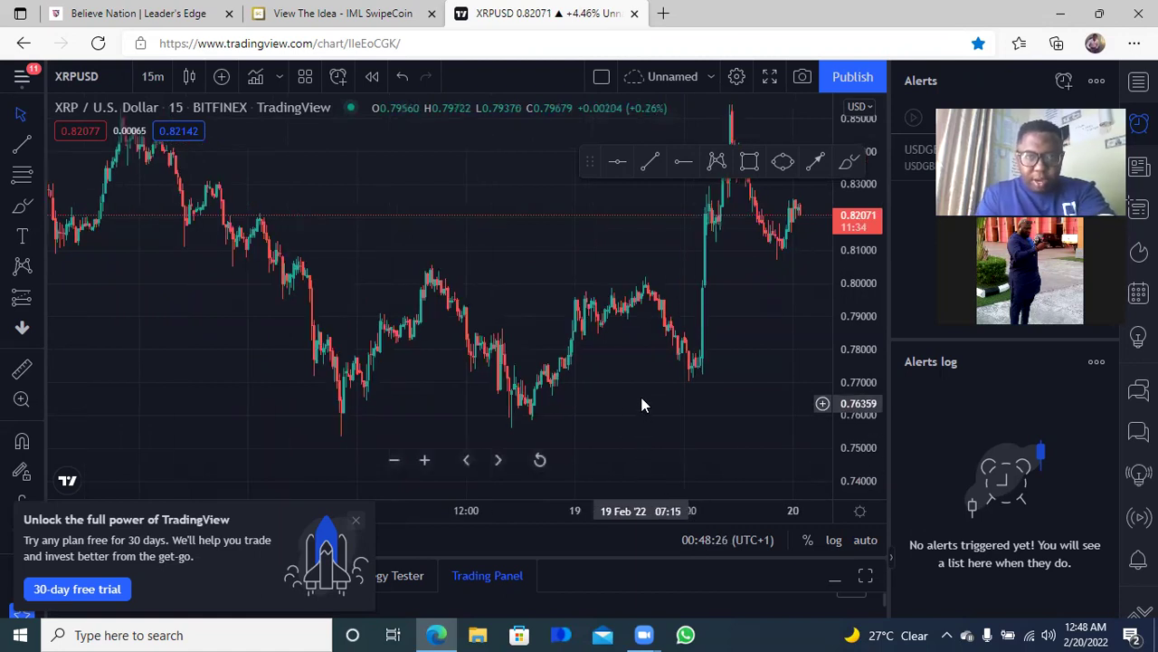
- Examine the enlarged XRPUSD 4h image in the SwipeCoin idea for its price levels and buy zone, comparing it with the TradingView chart
left_click(360, 20)
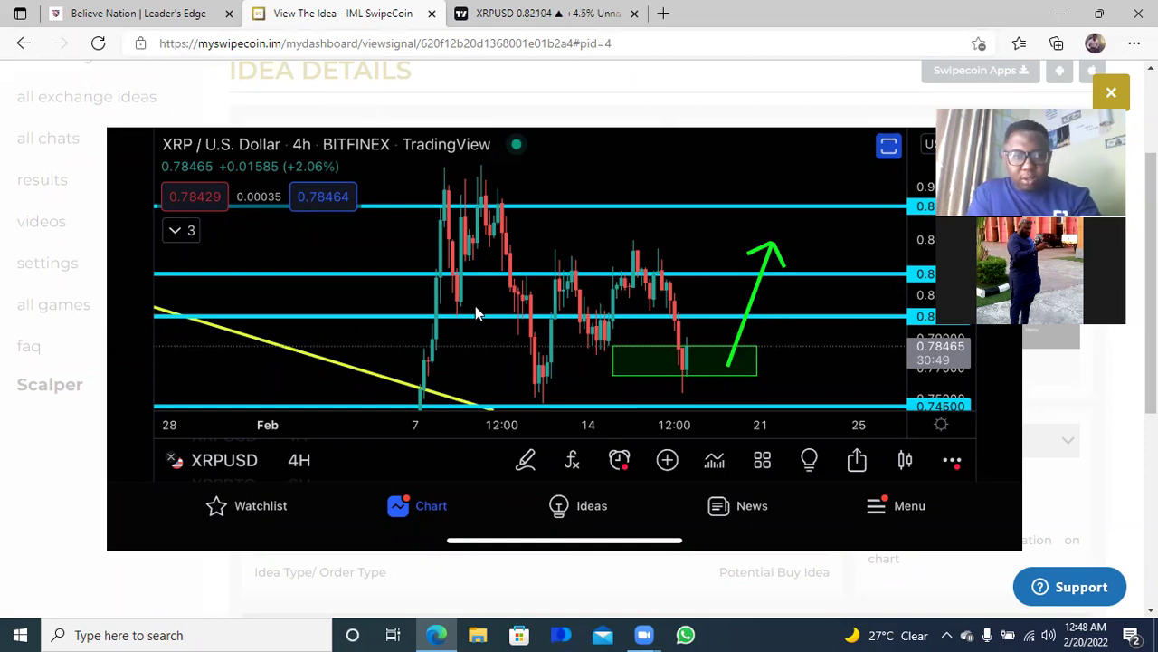
left_click(1114, 91)
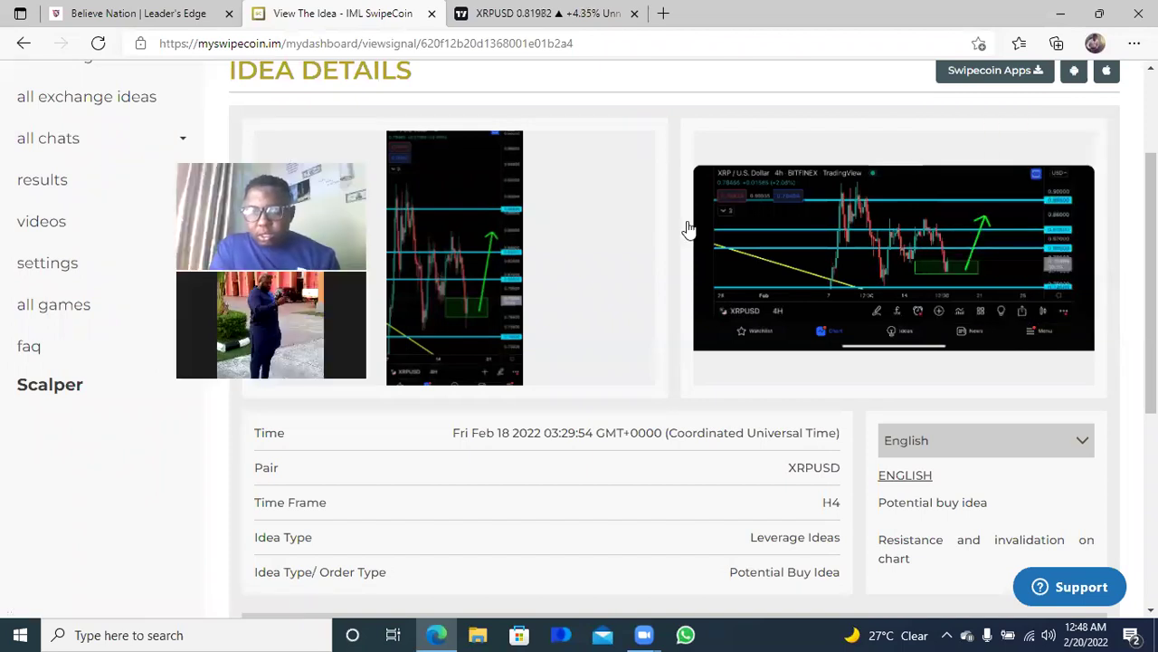
left_click(999, 211)
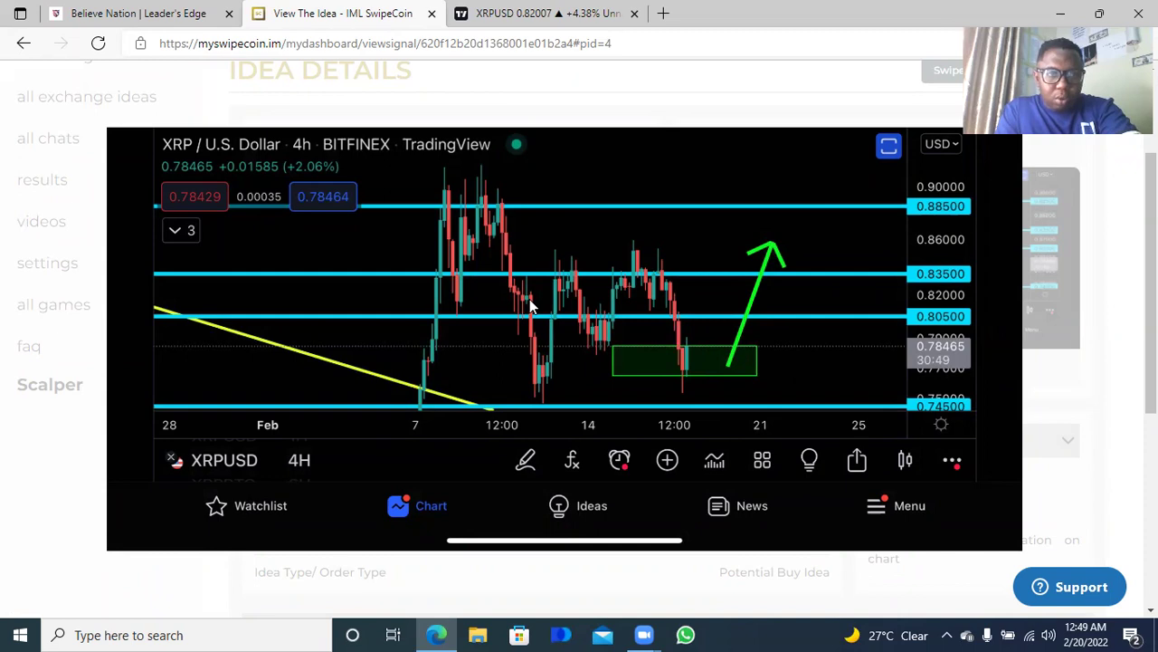
left_click(547, 15)
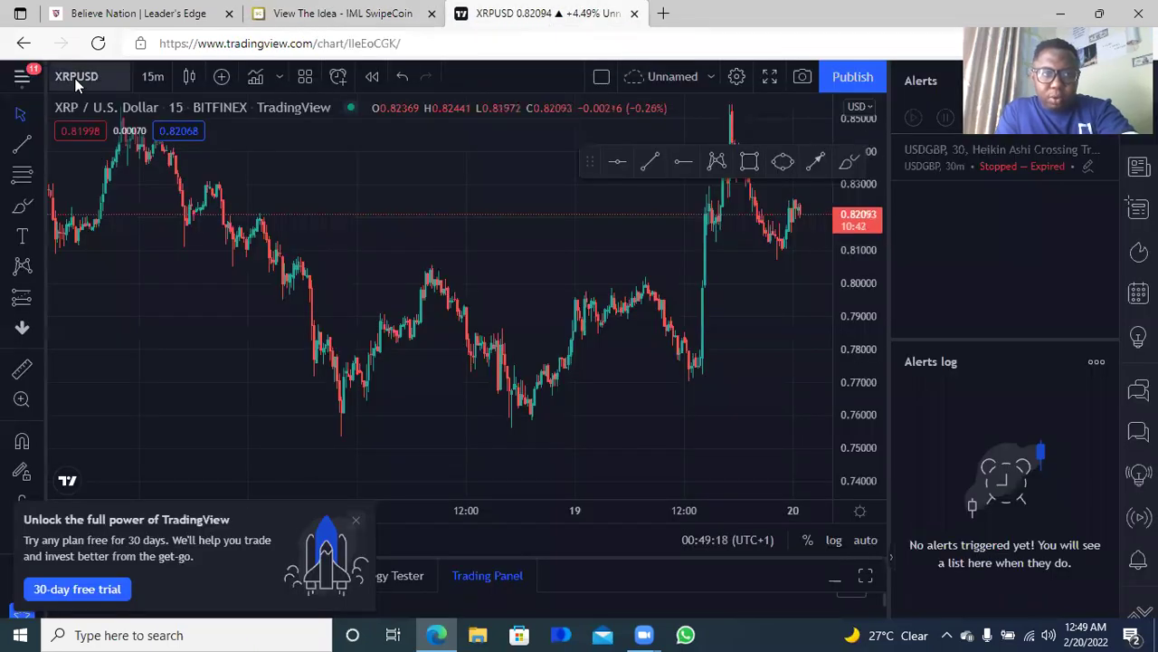
left_click(342, 13)
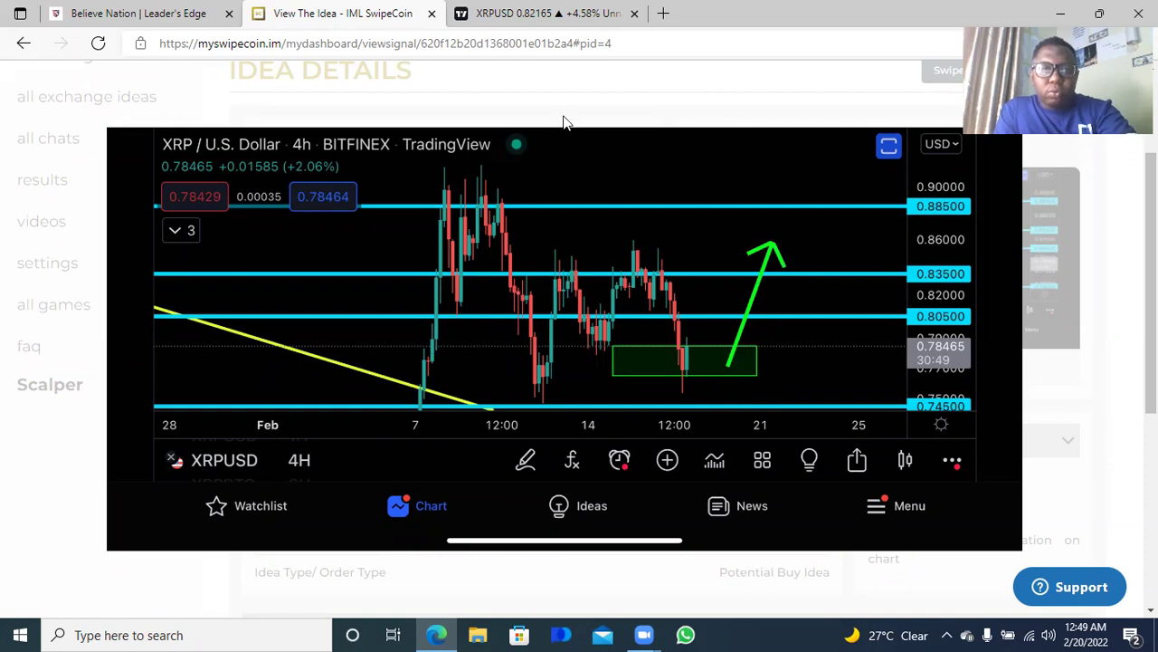
left_click(554, 13)
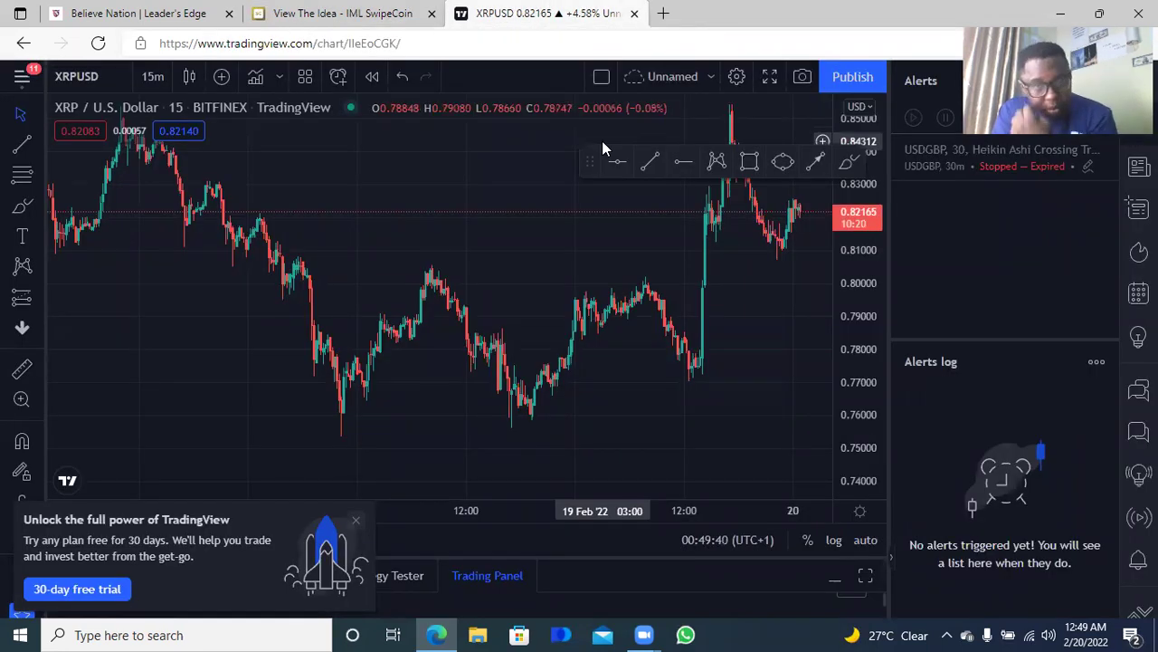
left_click(356, 14)
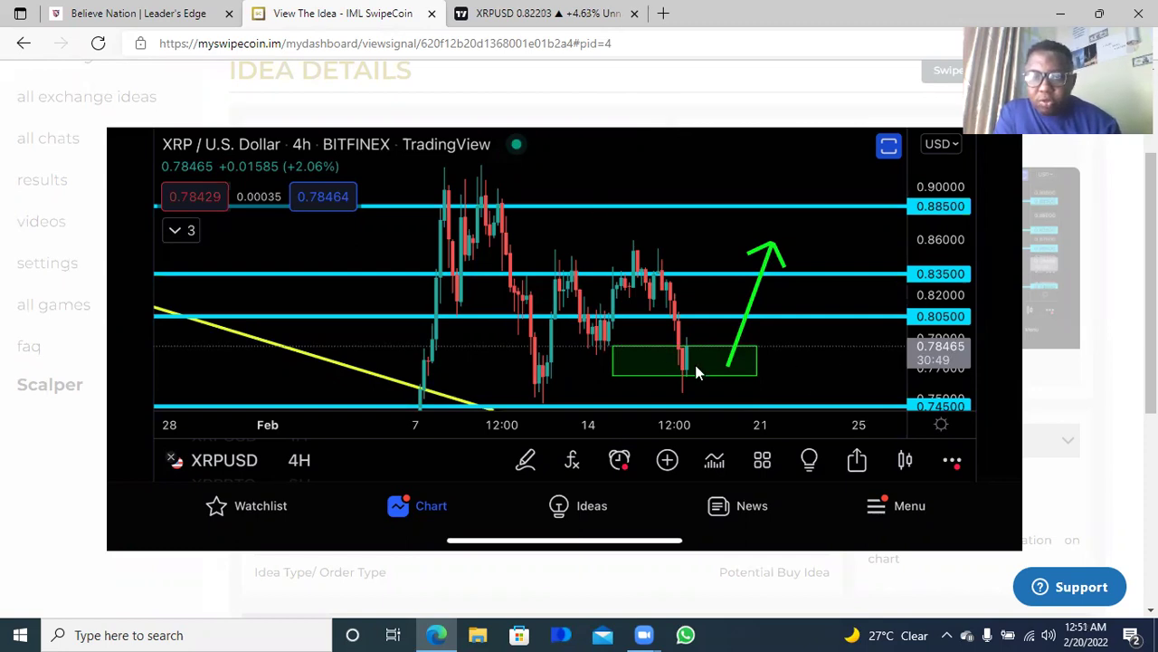
- Add a horizontal line at about 0.745 to the TradingView XRPUSD chart and colour it red
left_click(556, 11)
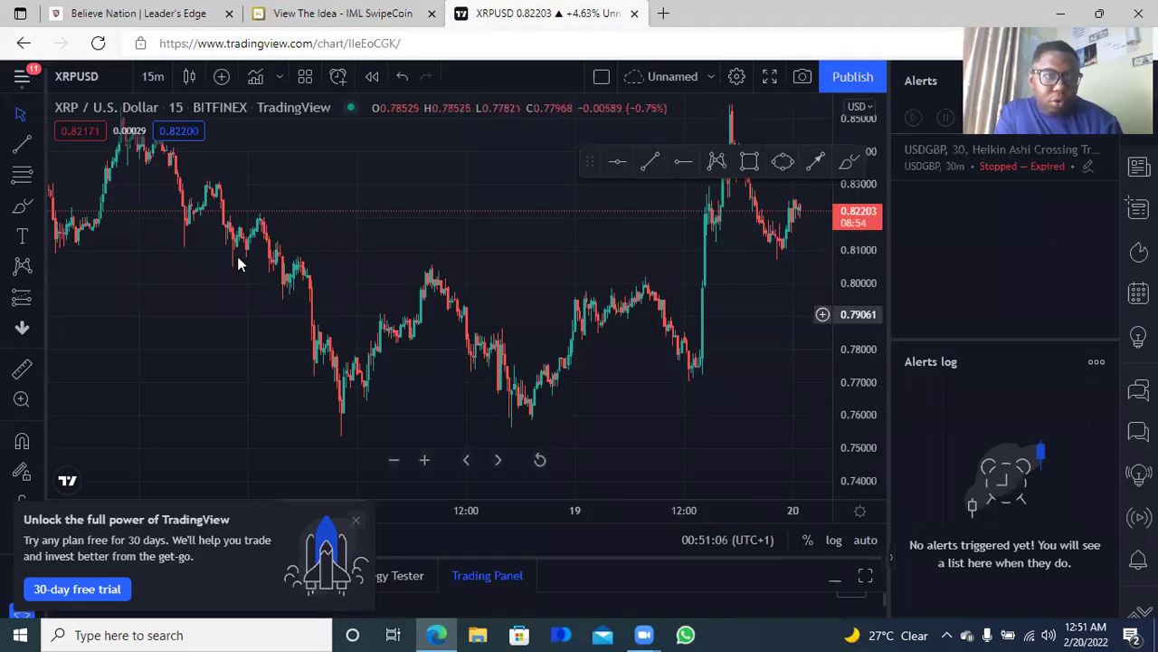
left_click(38, 143)
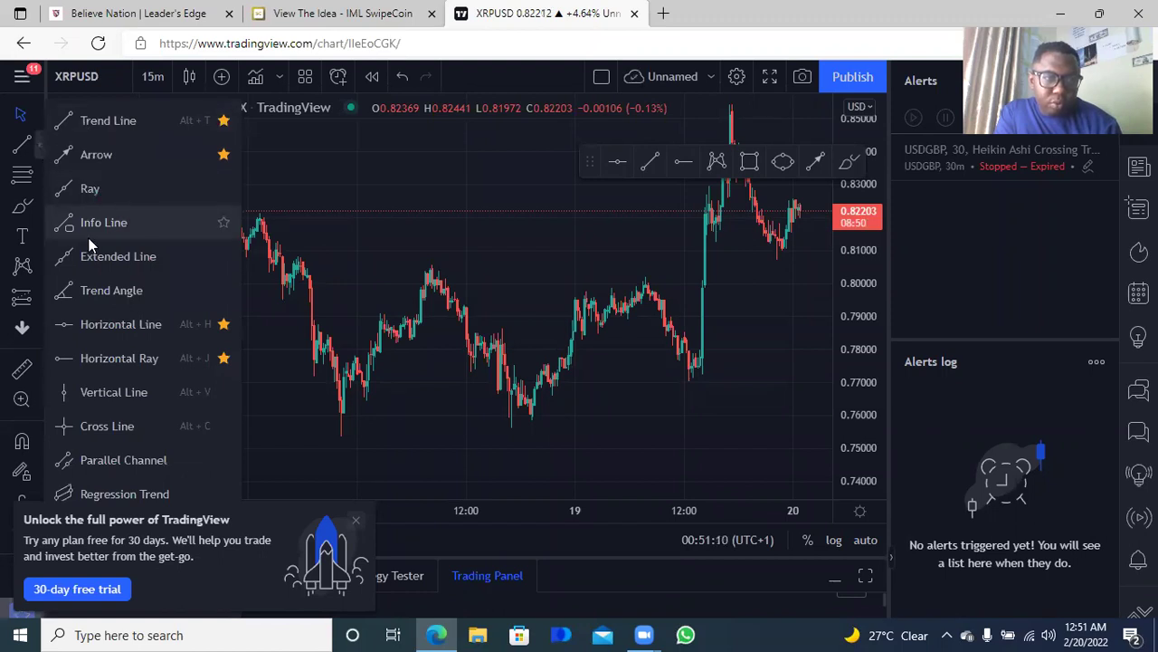
left_click(111, 324)
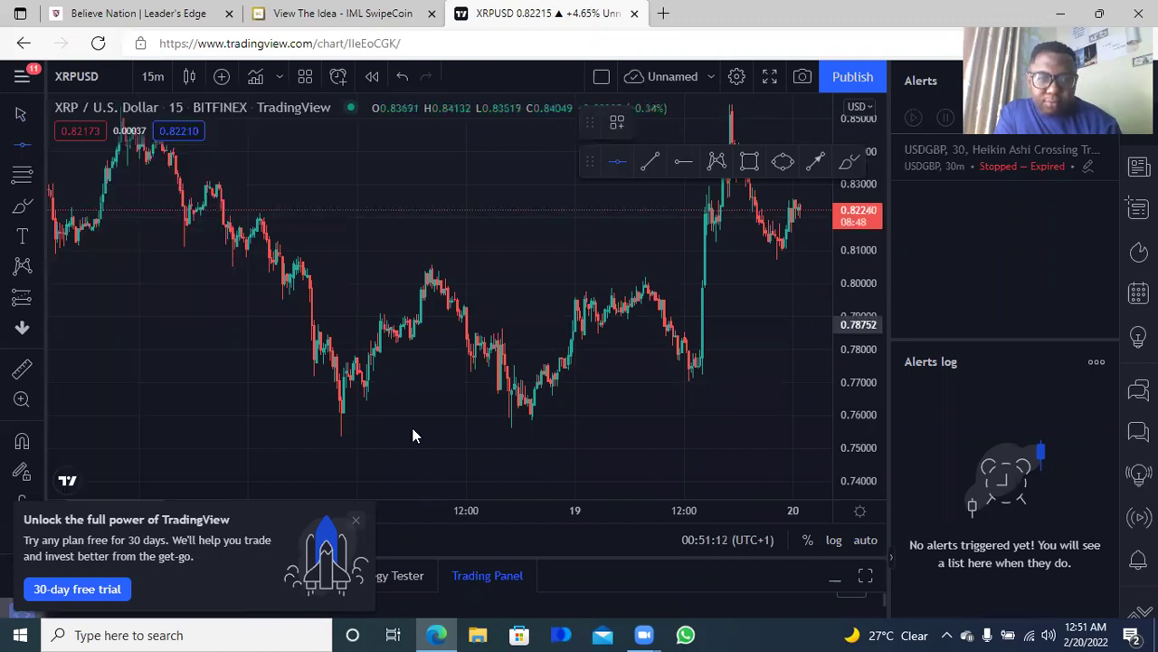
left_click(574, 464)
left_click_drag(575, 457, 582, 462)
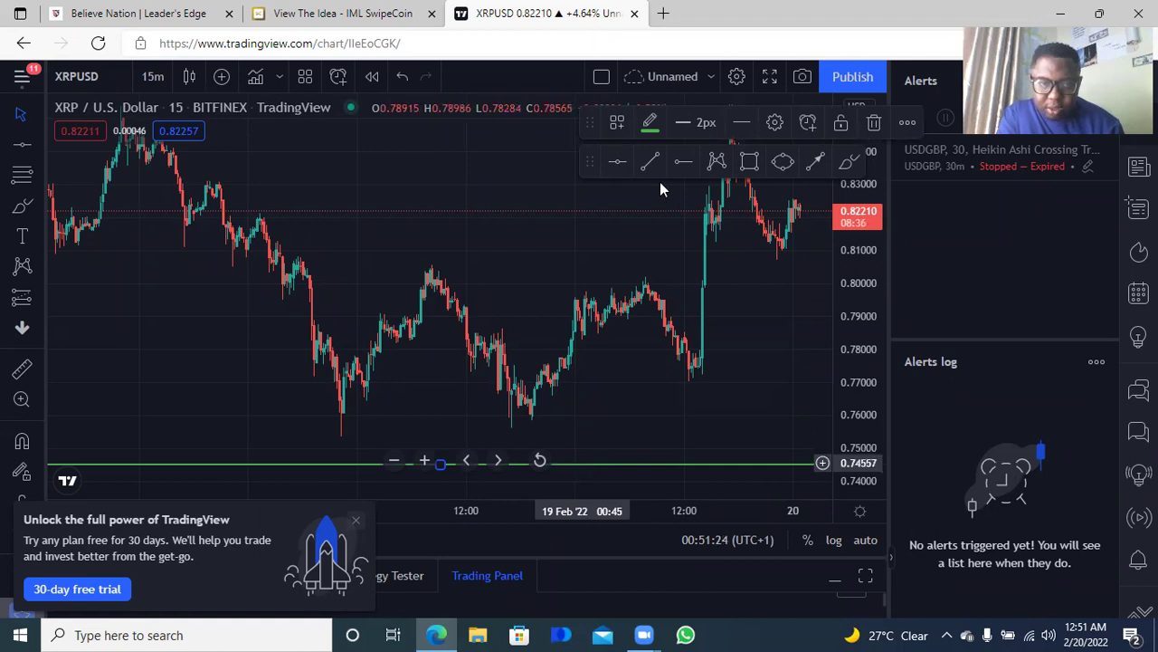
left_click(650, 122)
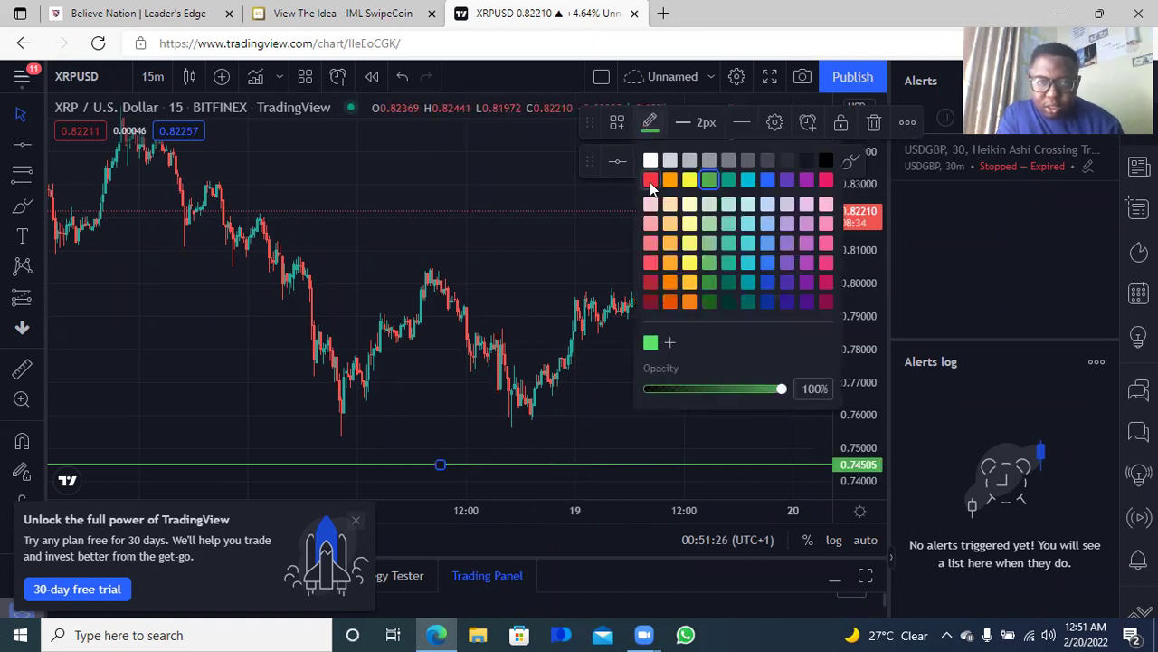
left_click(651, 180)
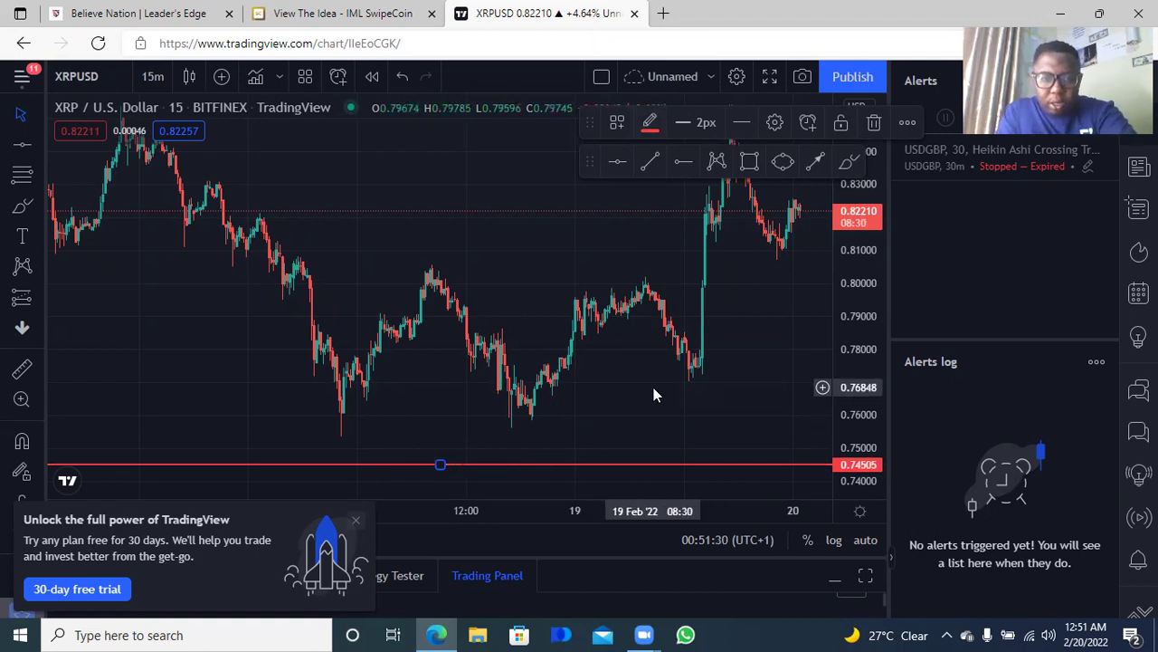
- Check the idea image for the next level, then add a horizontal line at about 0.805 on the TradingView chart and colour it green
left_click(312, 12)
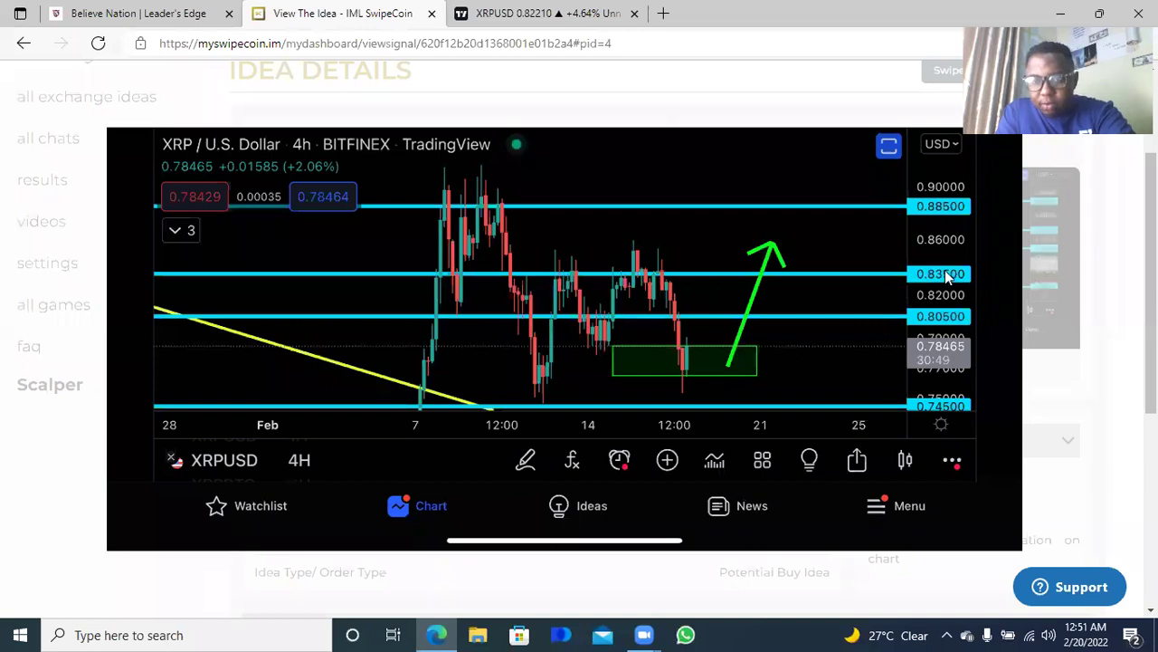
left_click(563, 12)
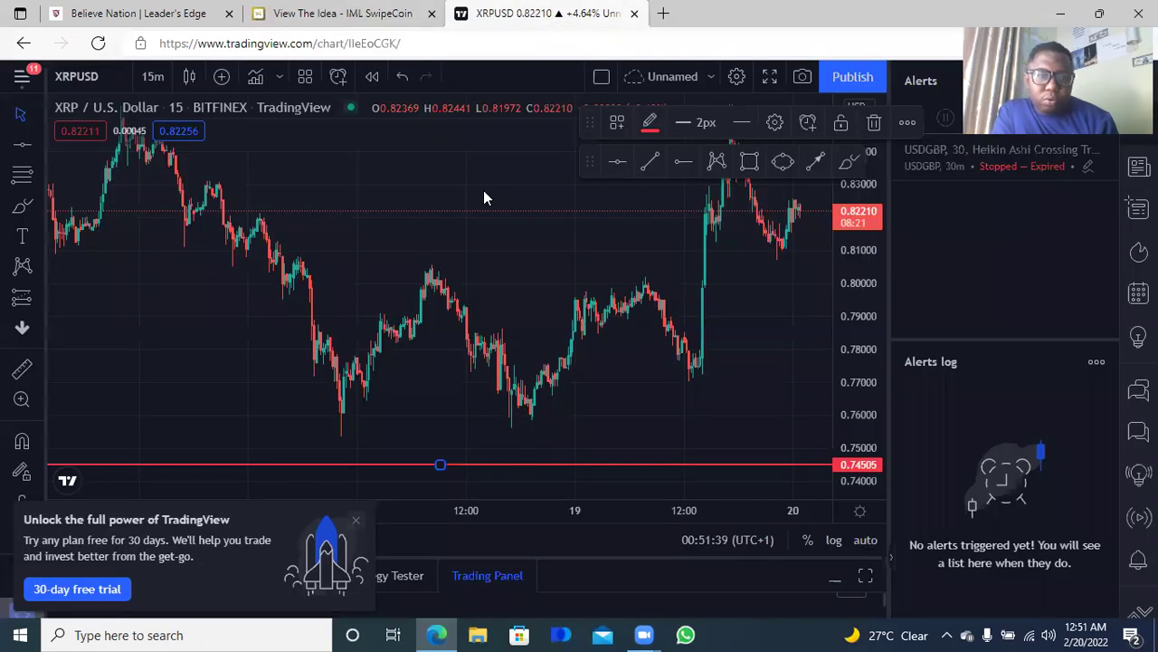
left_click(23, 144)
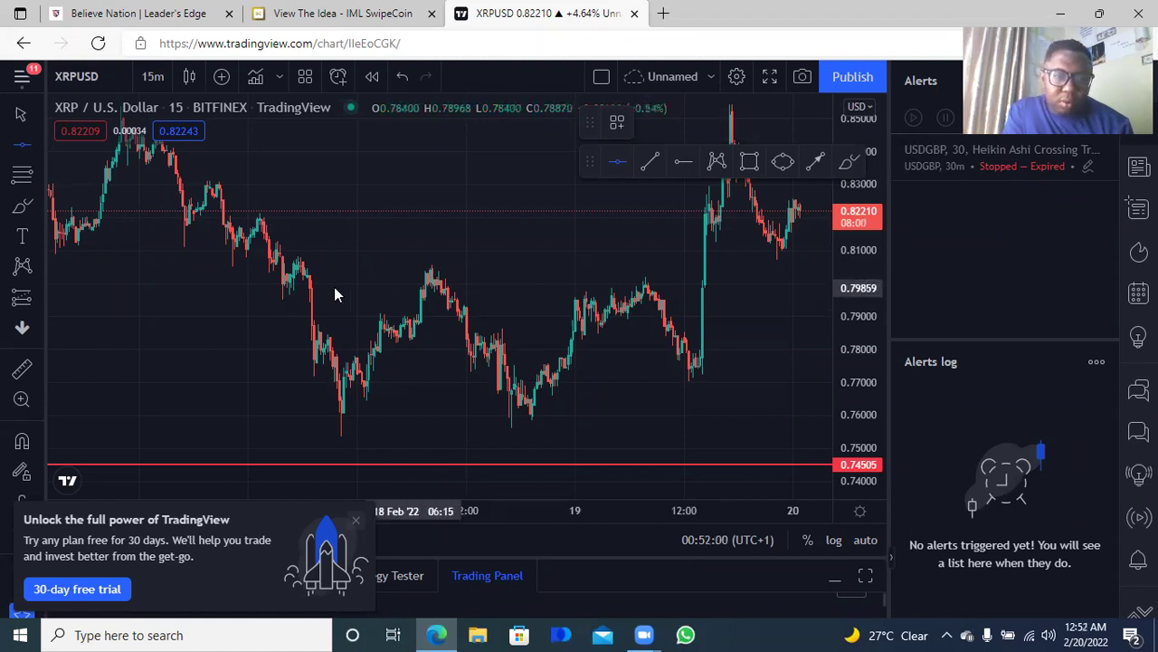
left_click(710, 268)
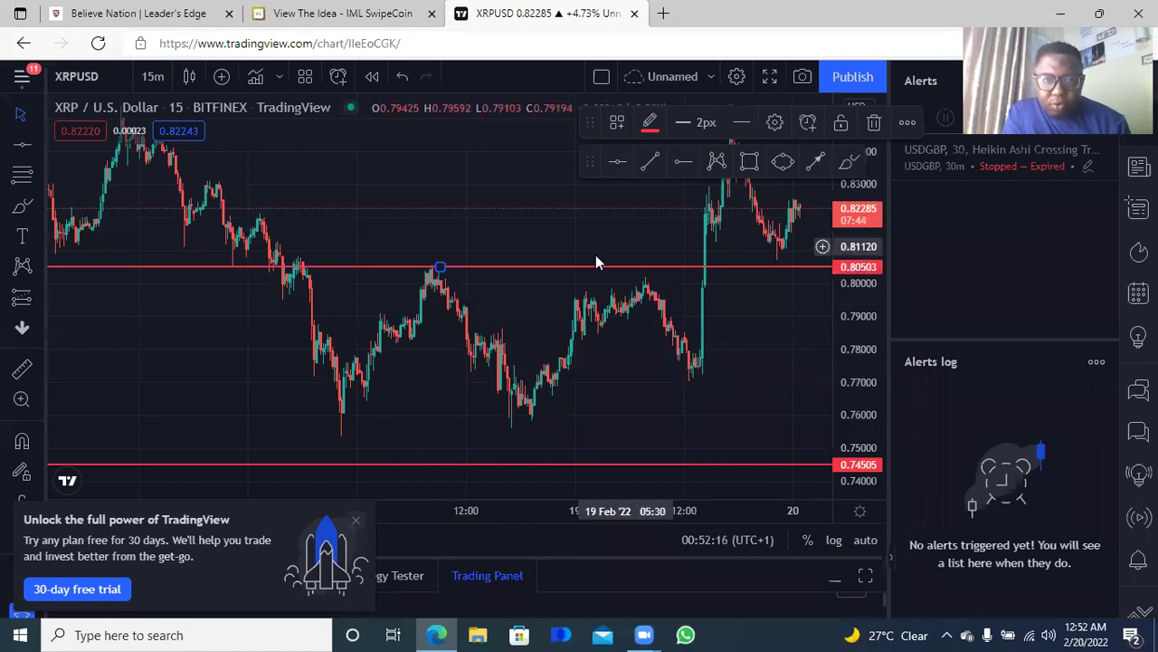
left_click(648, 136)
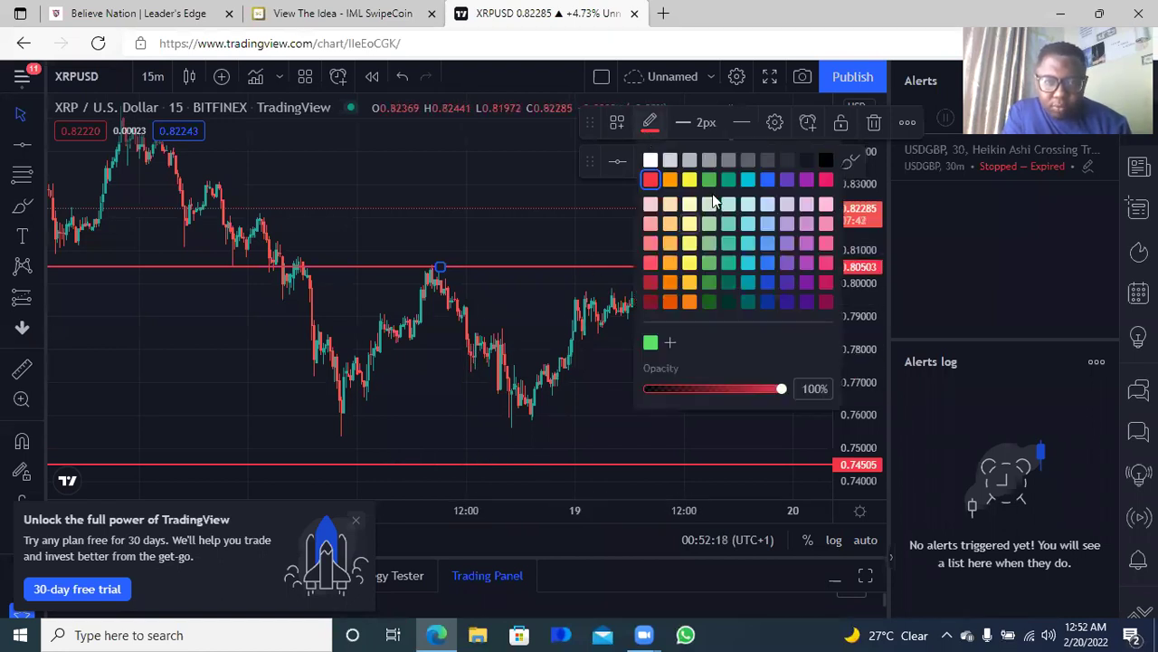
left_click(710, 179)
left_click_drag(722, 324, 670, 336)
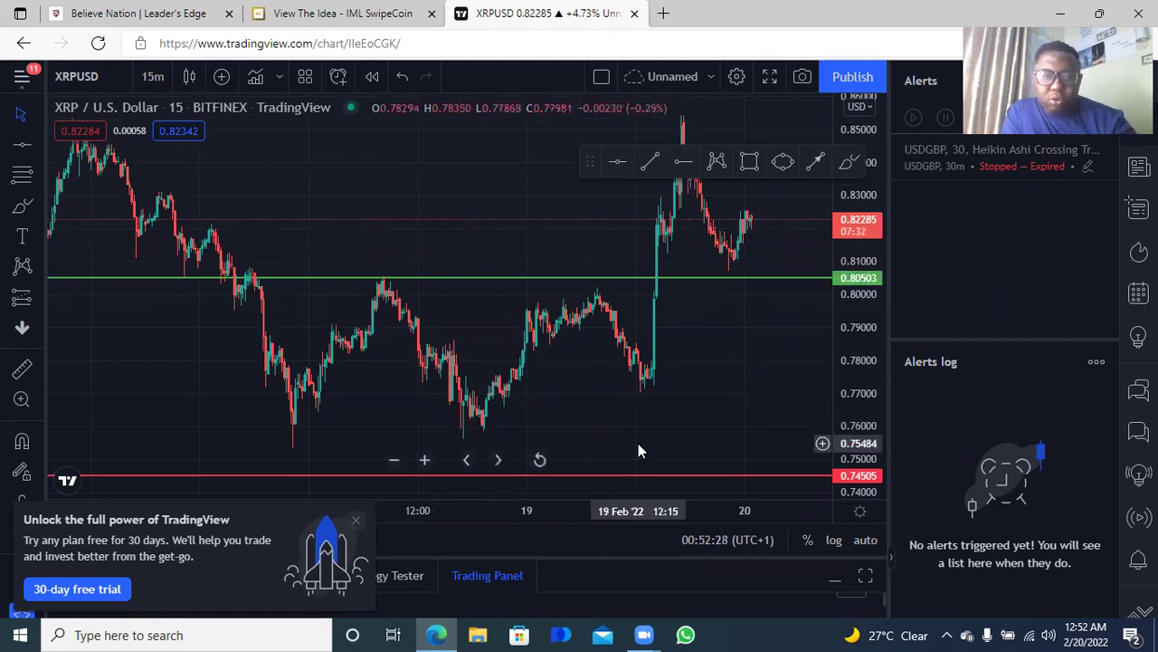
- Add a green horizontal line at about 0.835 on the XRPUSD chart
left_click_drag(764, 374, 708, 446)
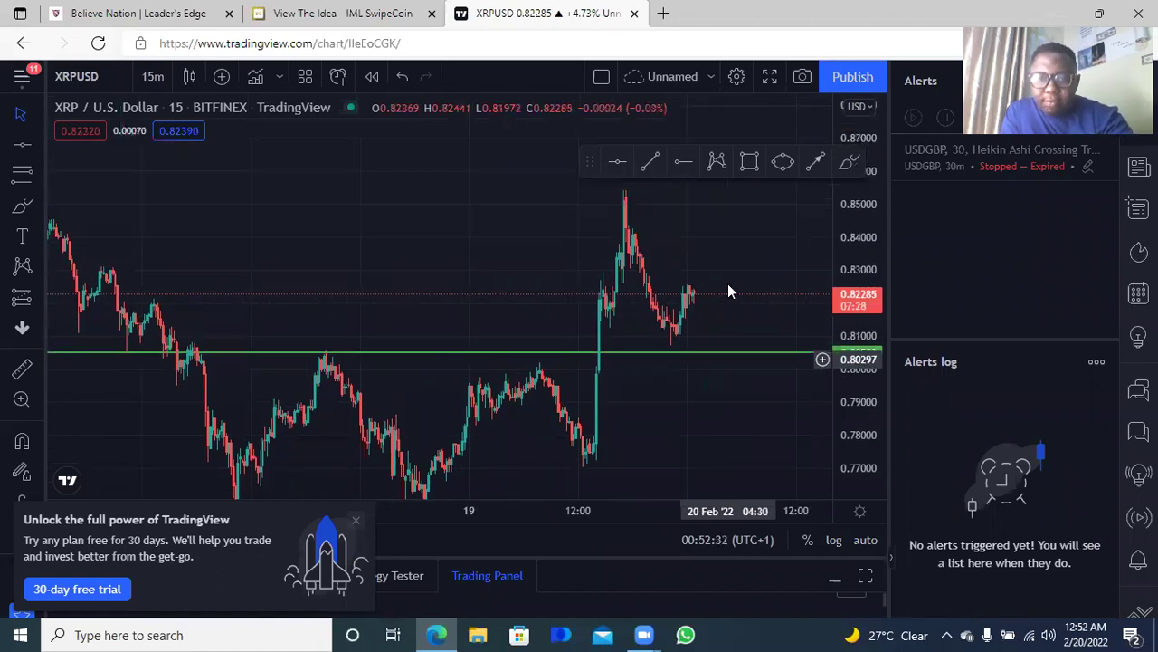
left_click(618, 161)
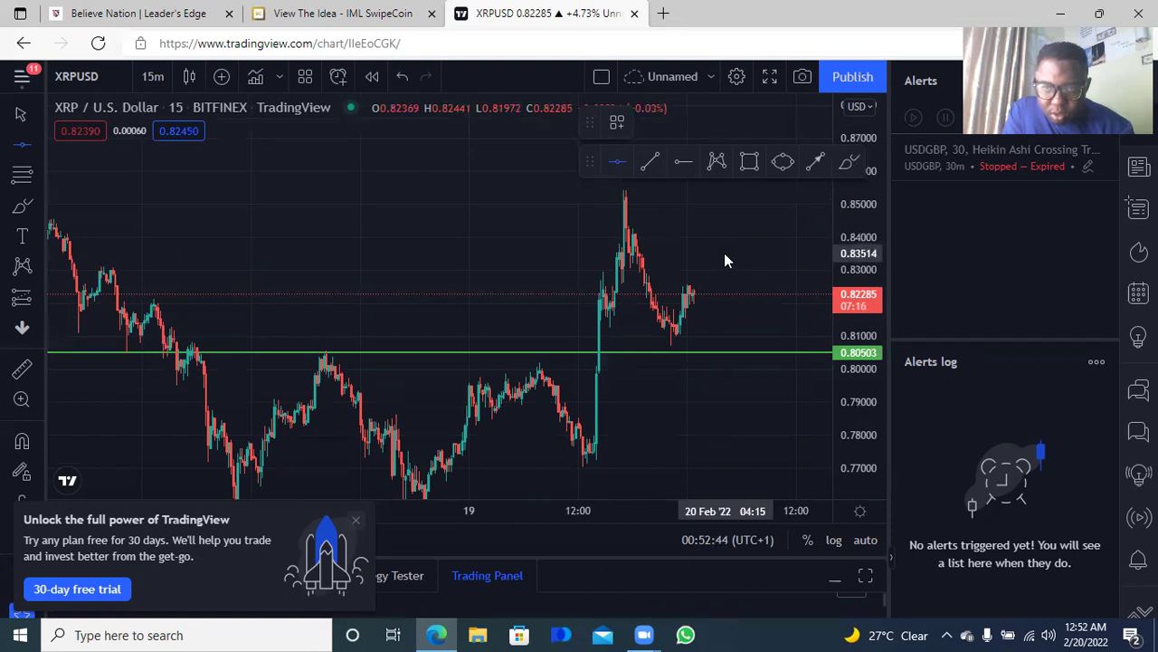
left_click(725, 255)
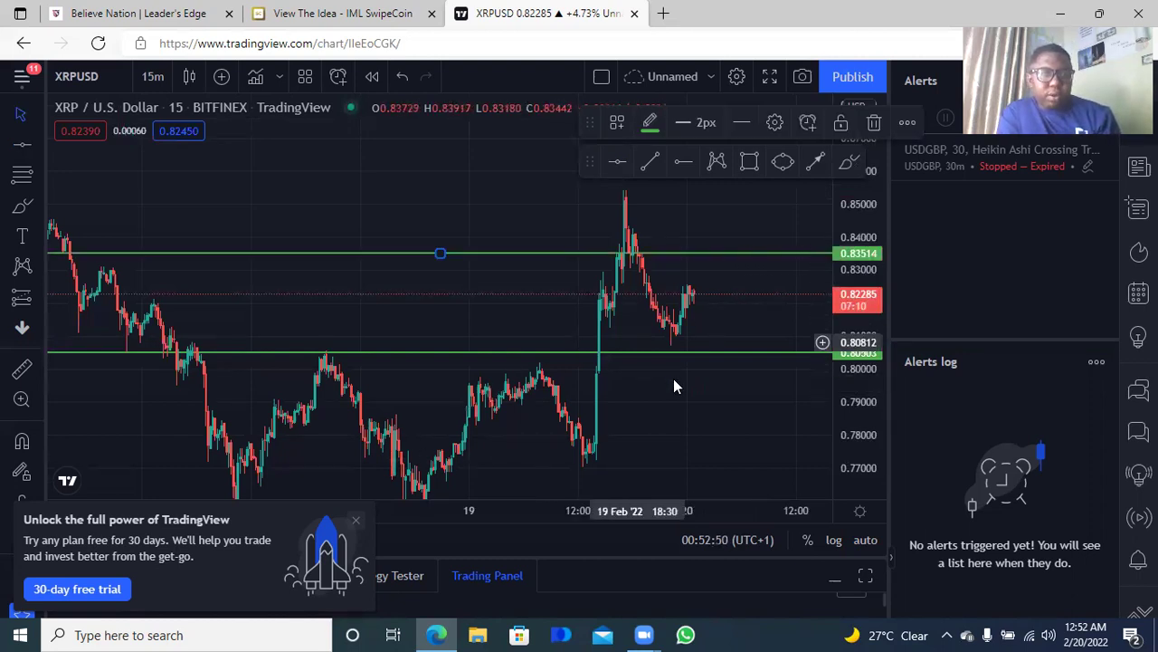
- Check the timeframe in the SwipeCoin idea image and switch the TradingView XRPUSD chart to 4 hours
left_click_drag(462, 302, 424, 396)
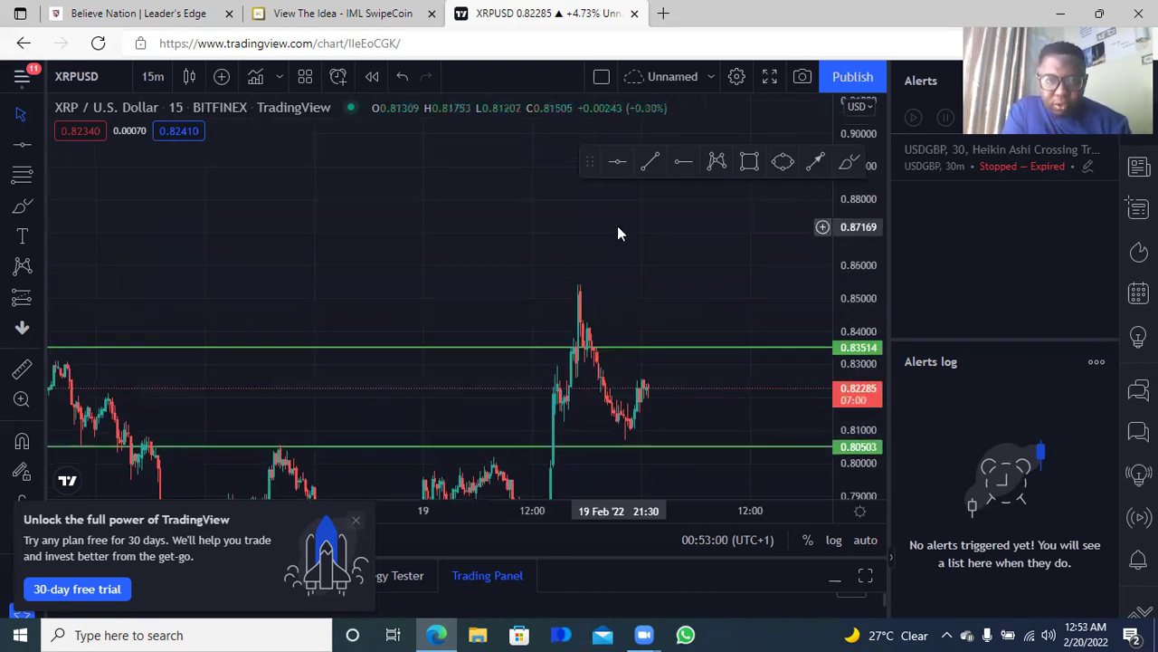
left_click(151, 76)
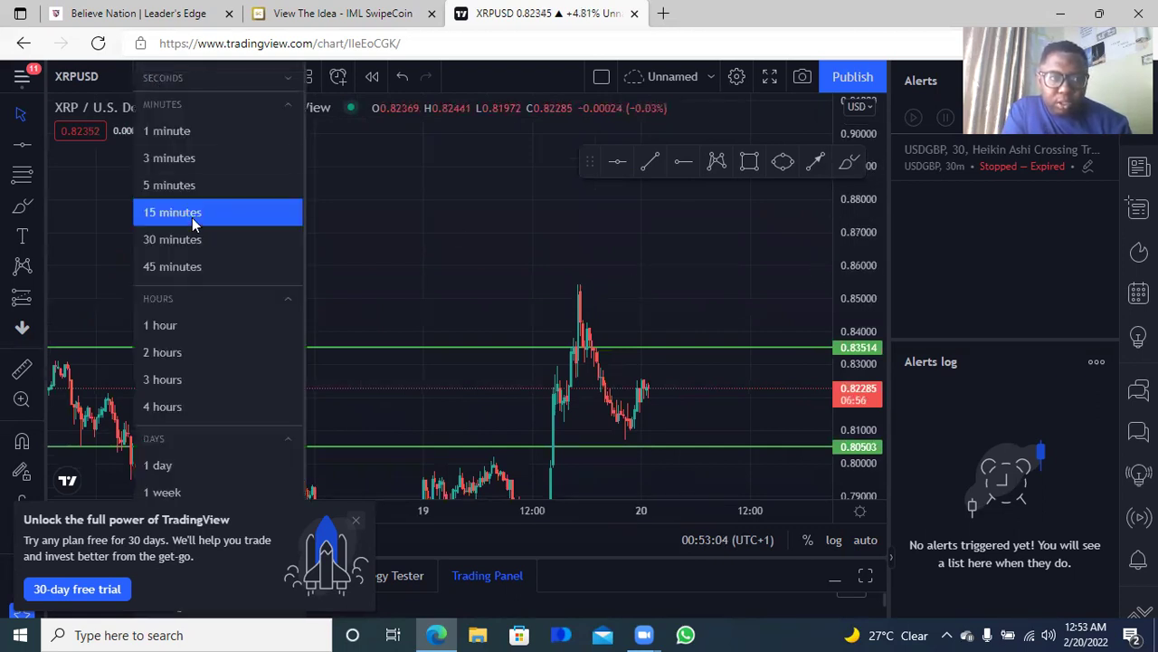
left_click(351, 14)
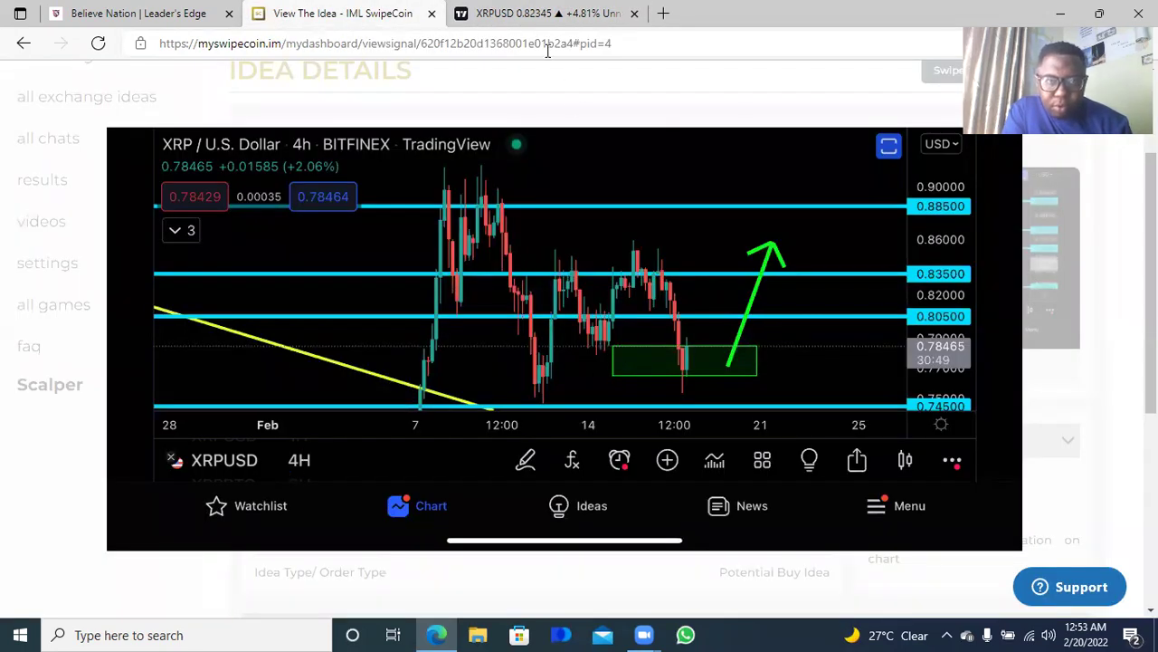
left_click(550, 14)
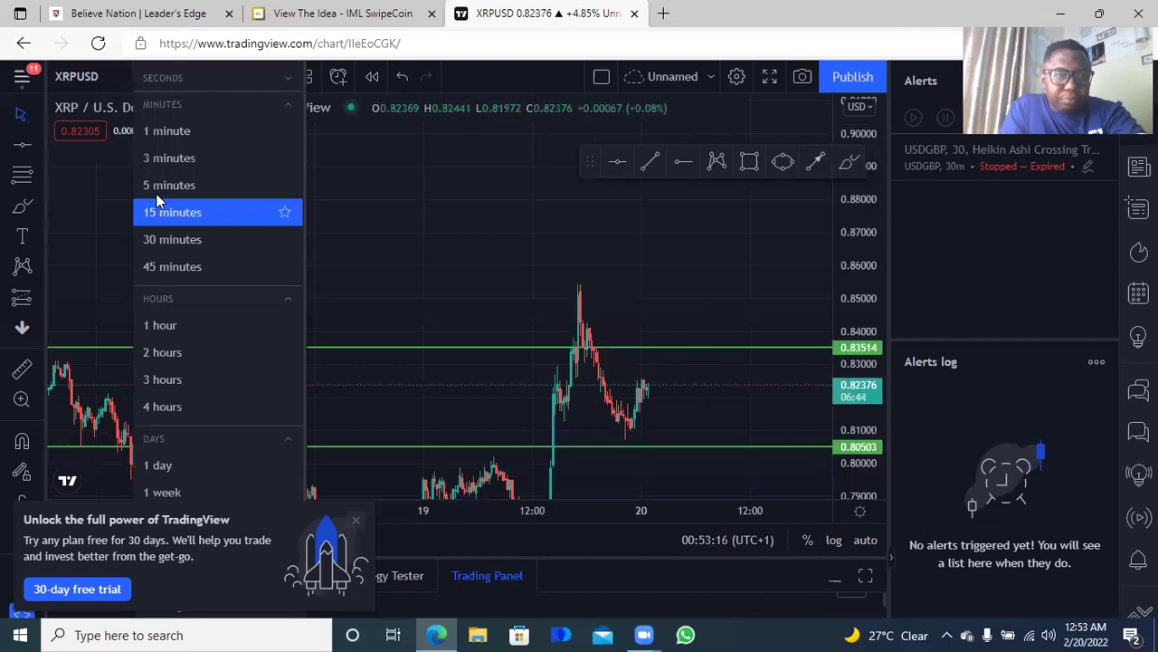
left_click(171, 409)
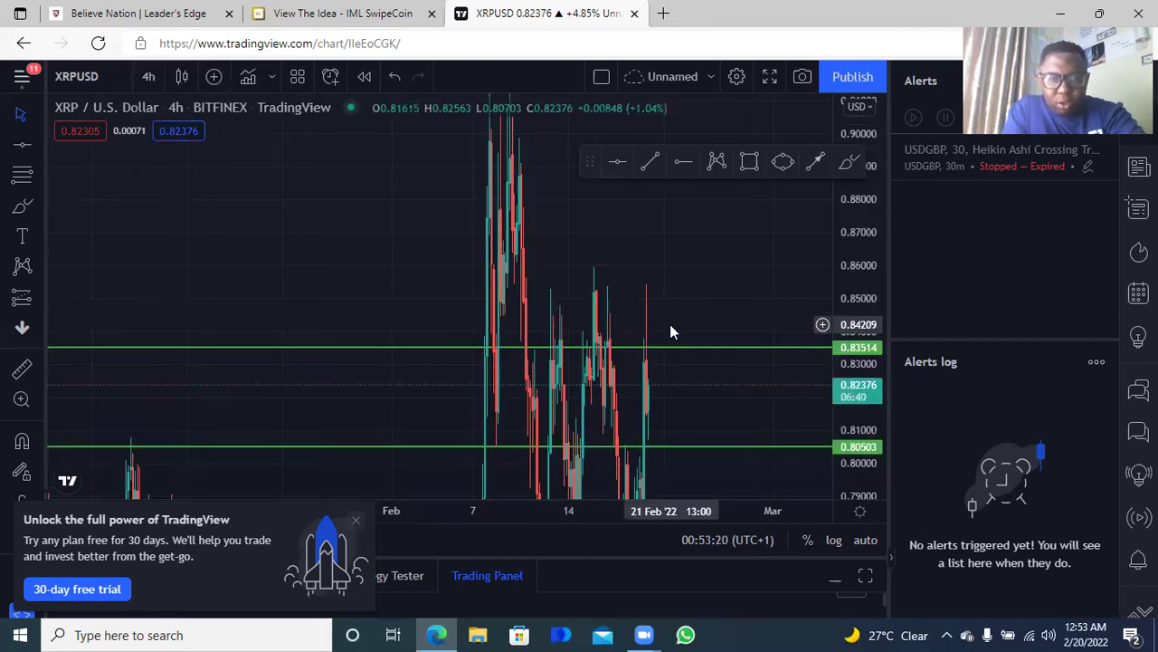
- Add a green horizontal line at about 0.885 as the uppermost level on the 4-hour XRPUSD chart
scroll(660, 288, "up", 3)
scroll(660, 286, "up", 2)
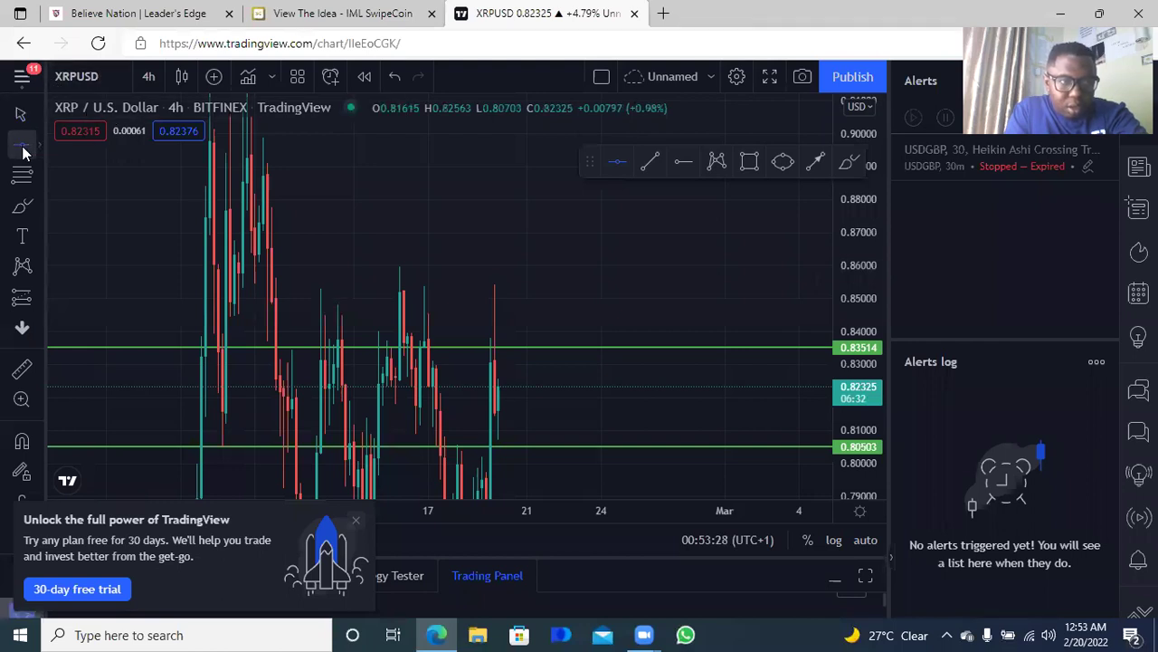
left_click(570, 182)
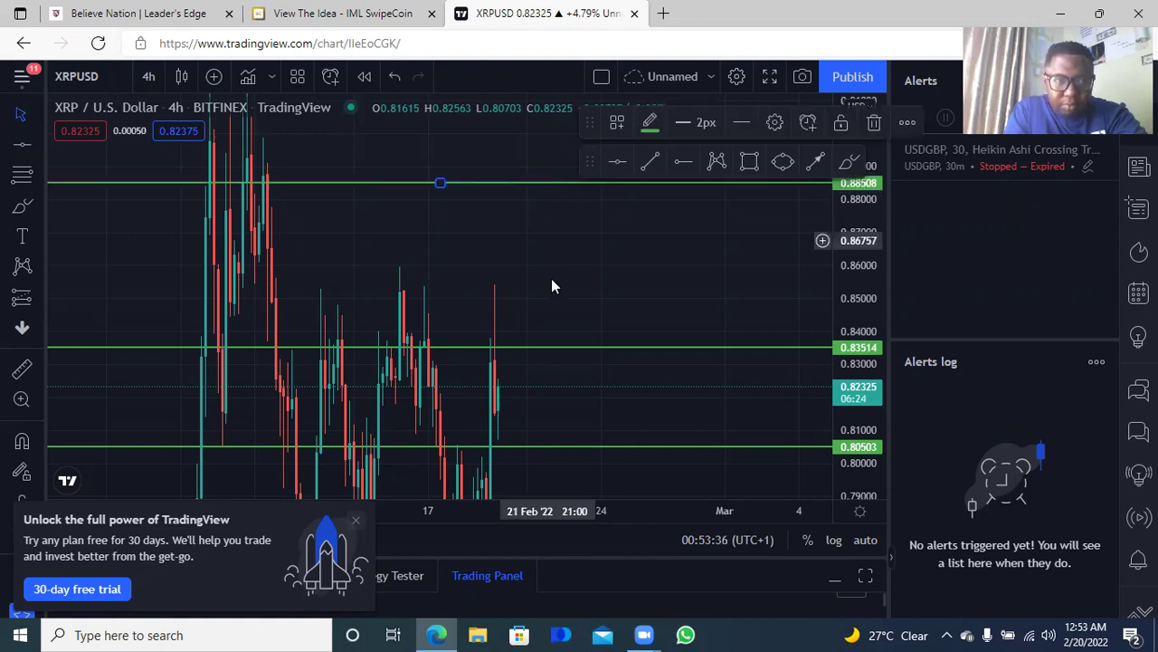
left_click_drag(553, 286, 597, 359)
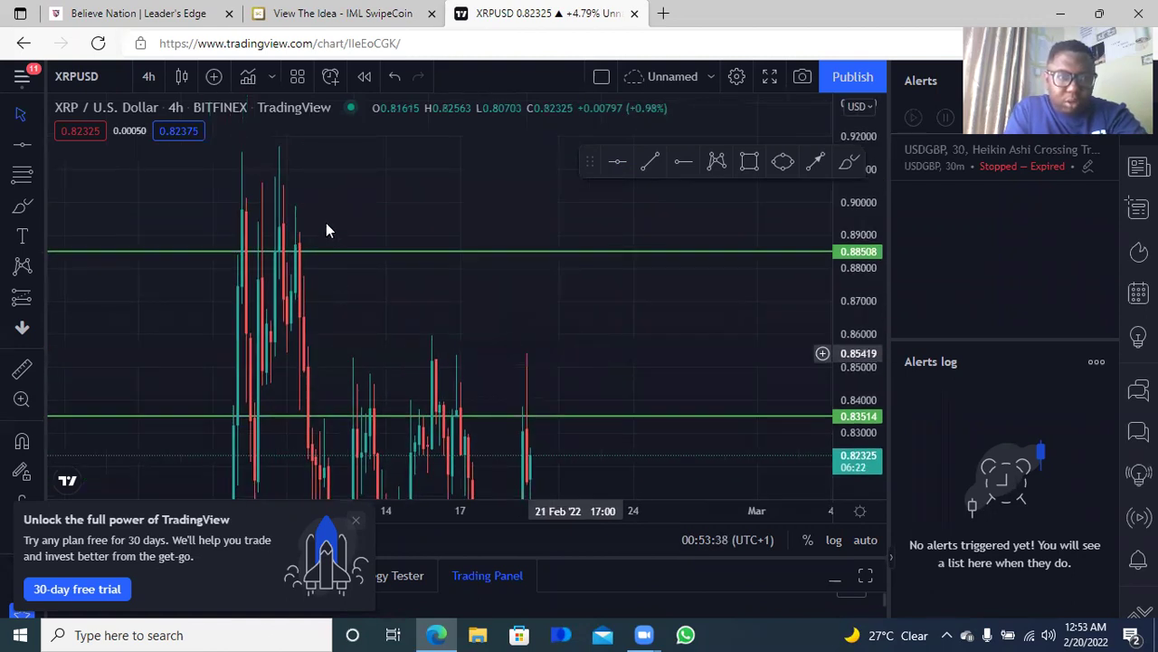
- Switch the chart to the 1-hour timeframe and compress its price scale to fit the levels from 0.745 to 0.885
left_click(140, 83)
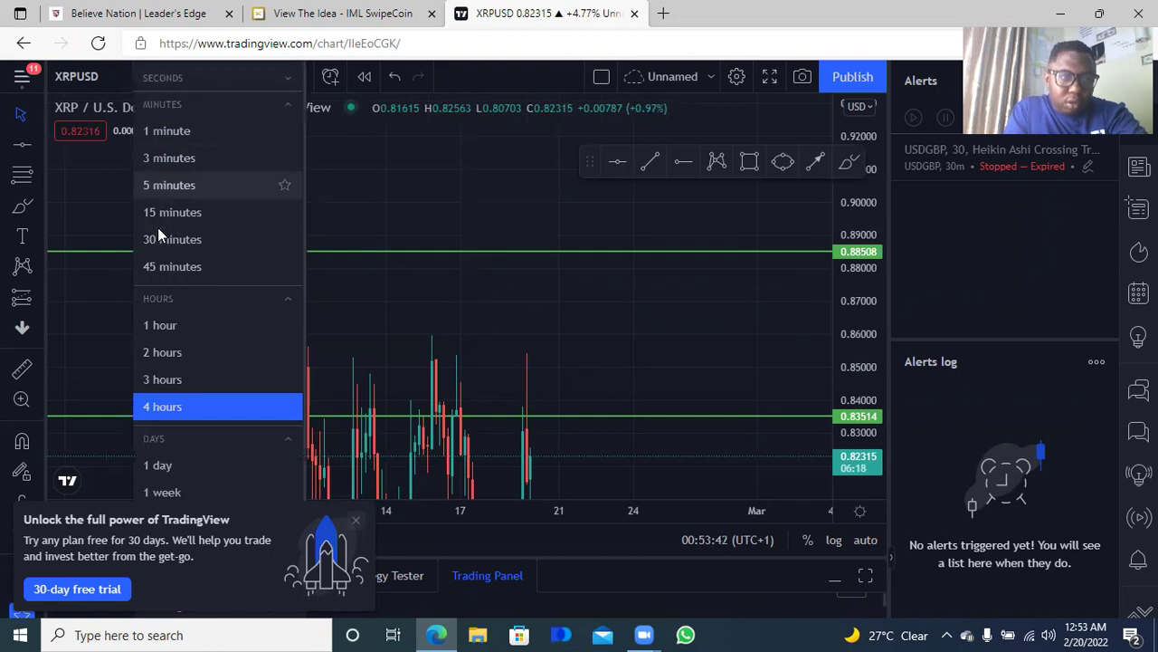
left_click(160, 321)
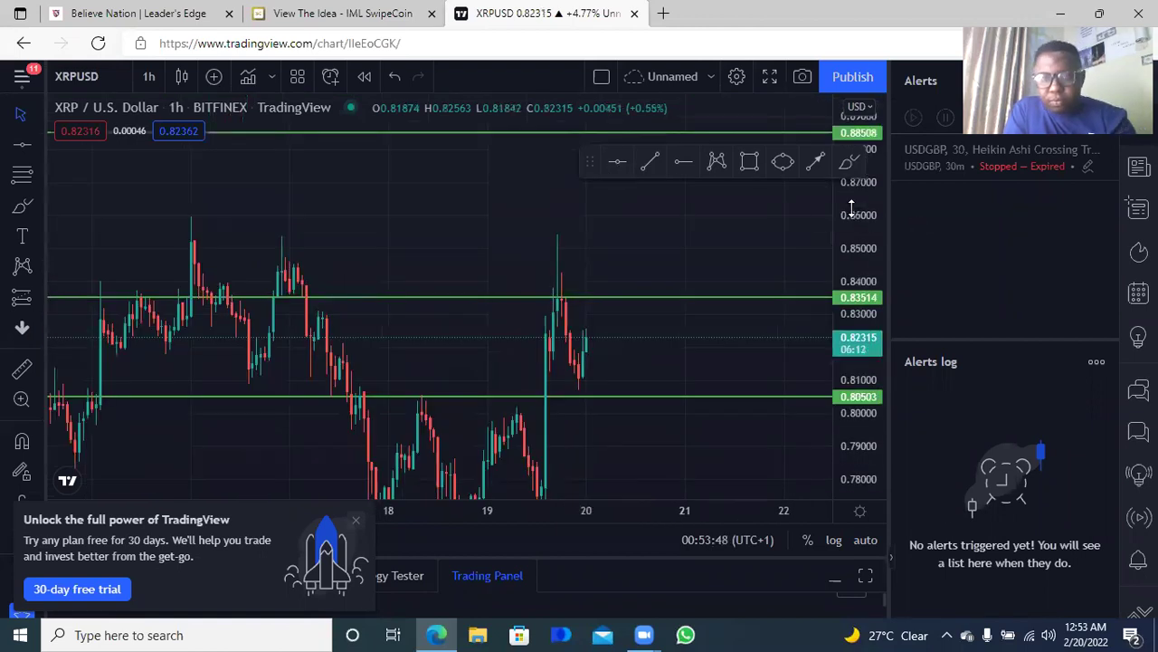
left_click_drag(852, 235, 859, 349)
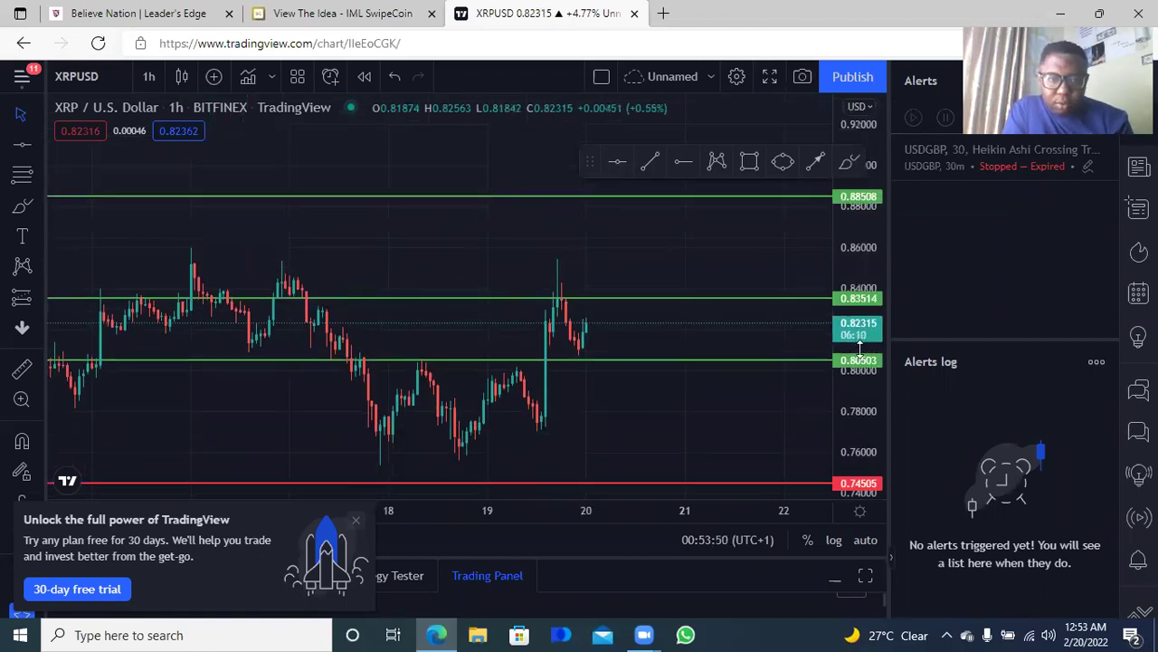
left_click_drag(603, 401, 671, 406)
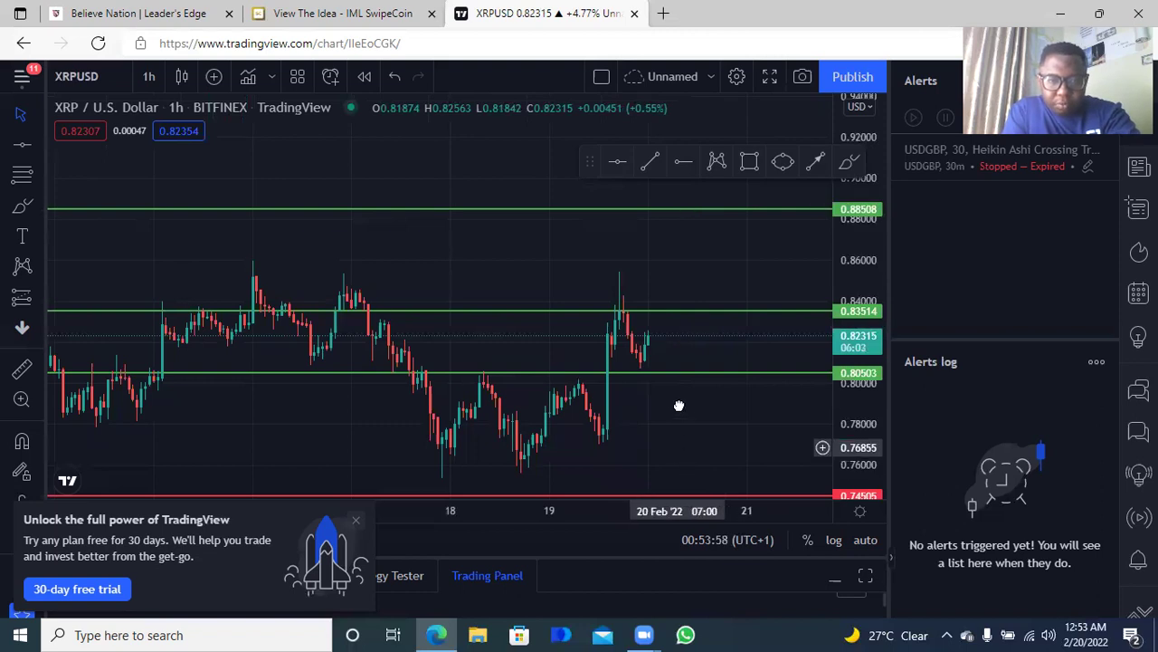
left_click_drag(671, 485, 675, 428)
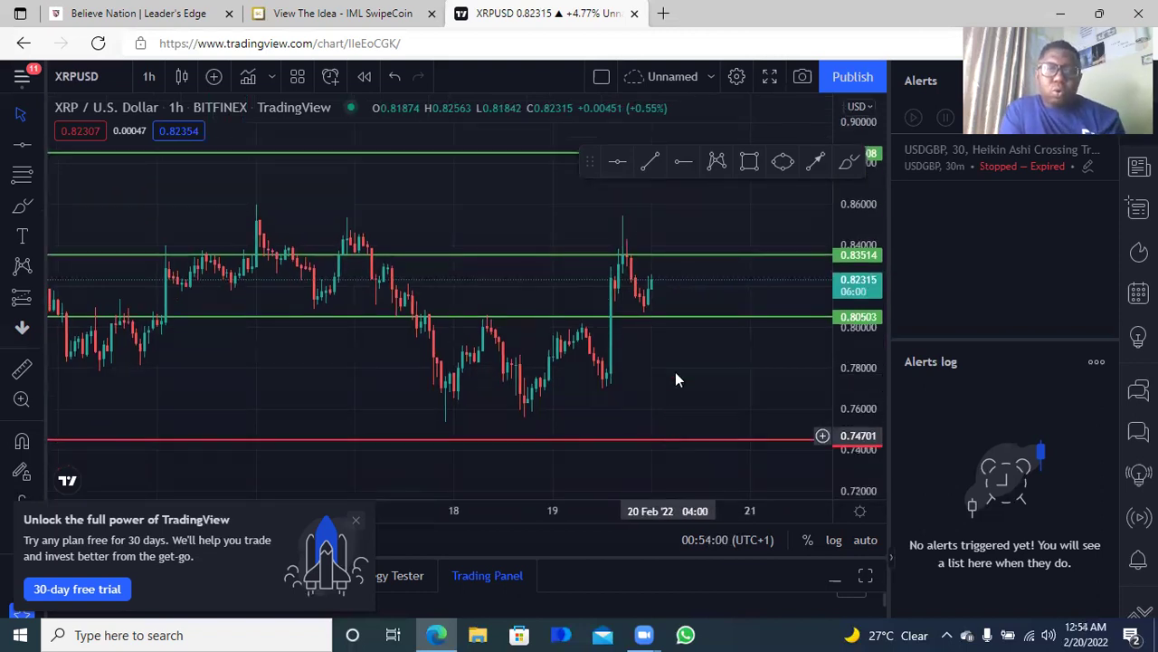
- Check the buy zone in the idea image, then mark it on the TradingView chart with a rectangle from about 0.762 to 0.780
left_click(344, 15)
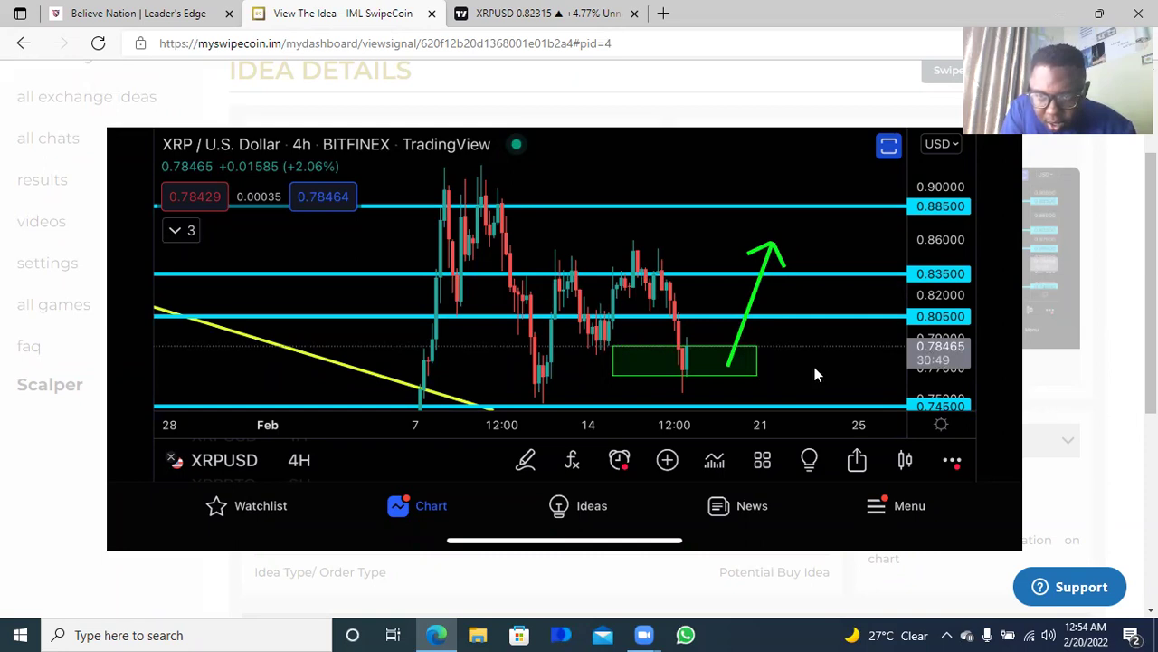
left_click(507, 18)
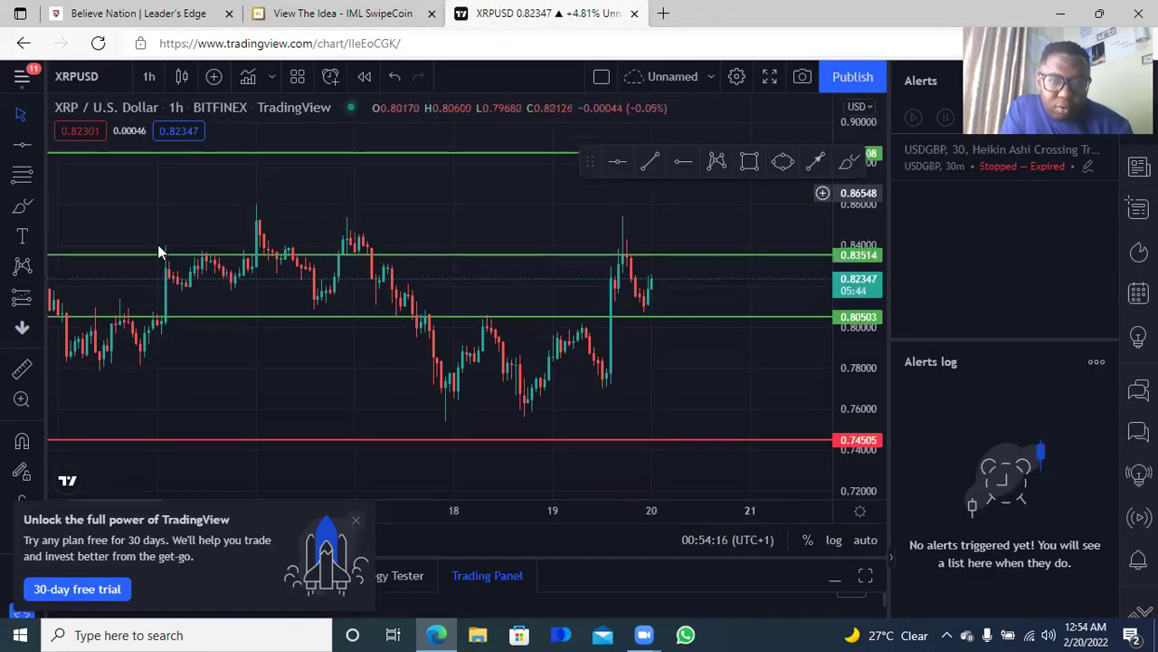
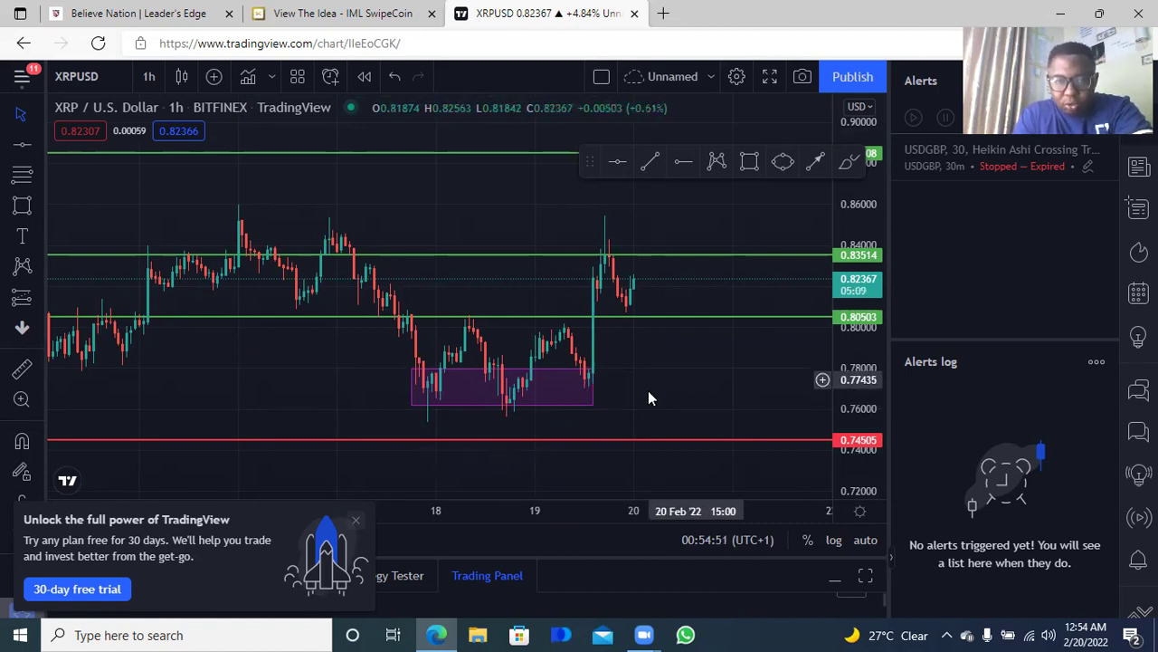
left_click(594, 404)
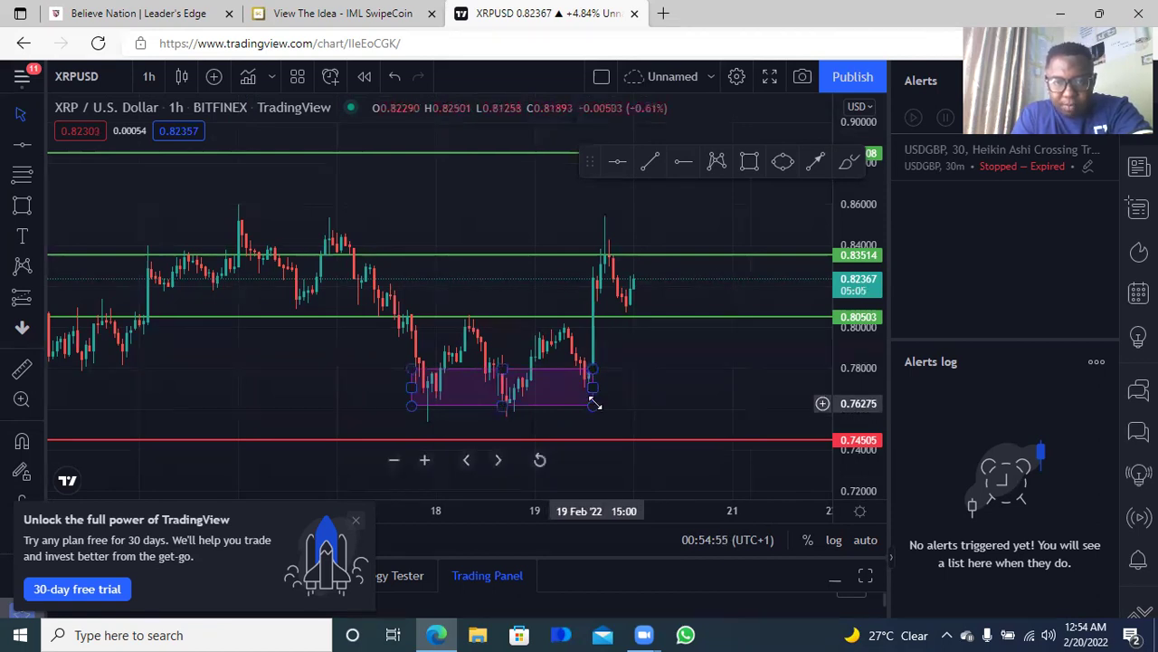
left_click(604, 409)
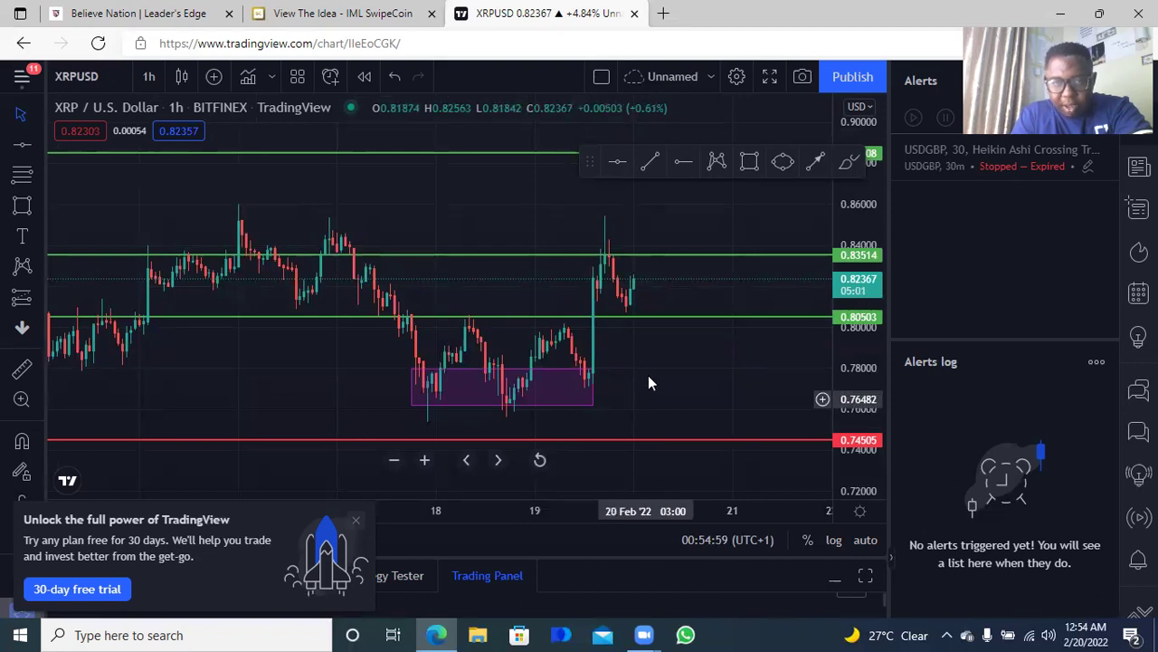
left_click_drag(649, 380, 656, 353)
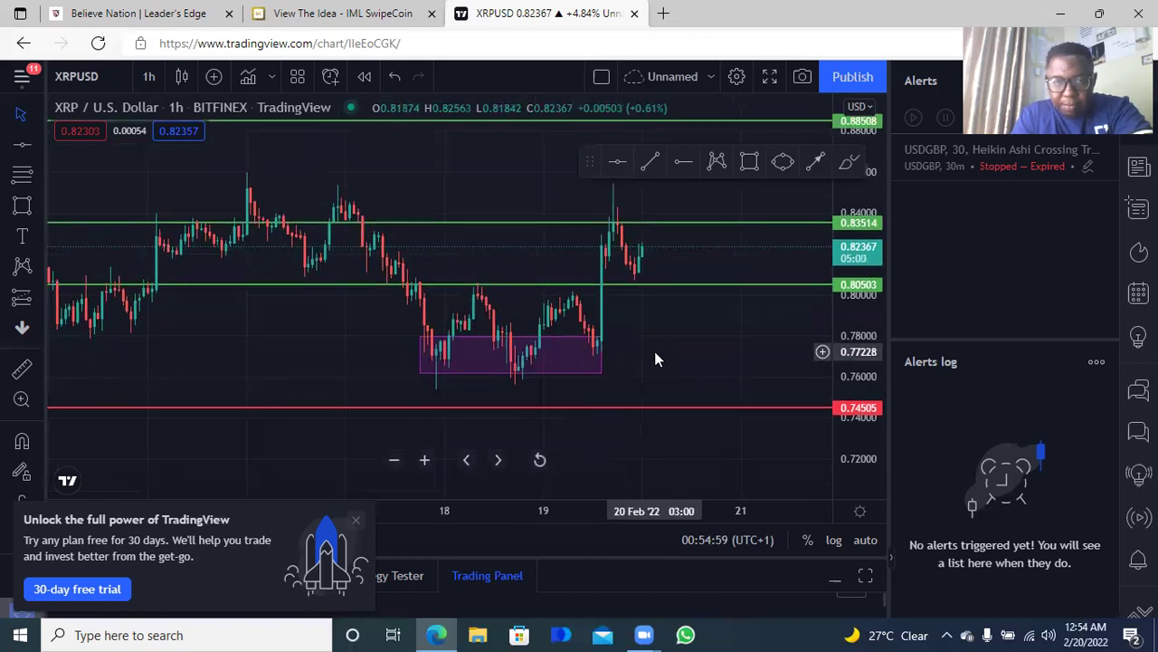
- Add a horizontal line at about 0.759 just below the purple rectangle and colour it orange
left_click(554, 407)
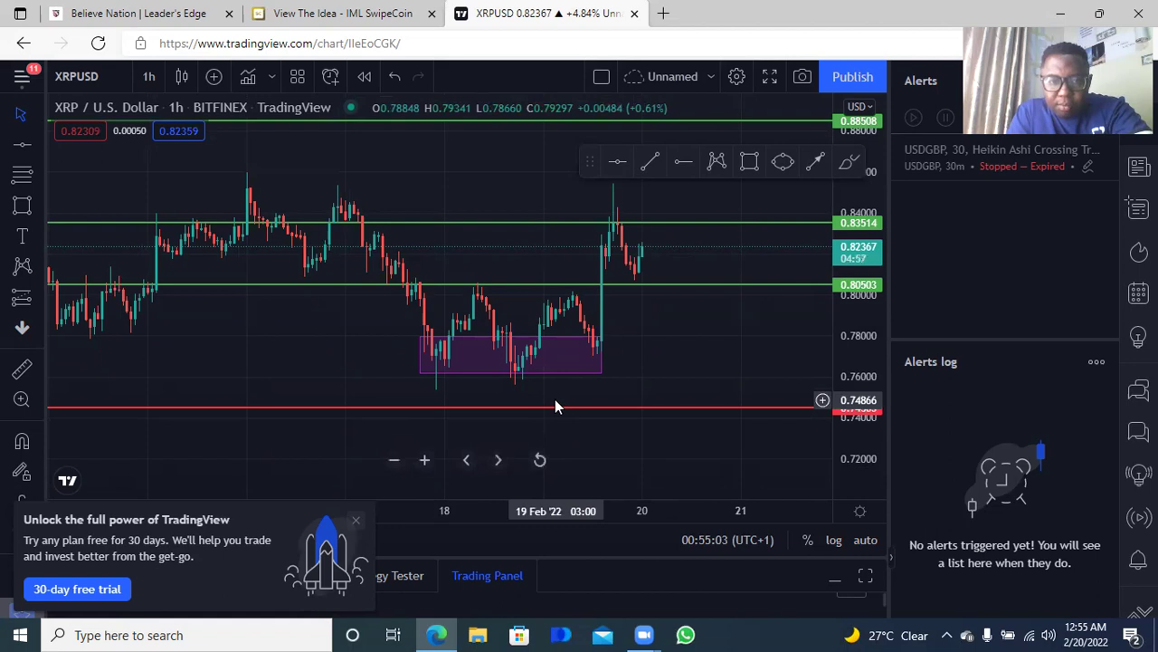
left_click(18, 148)
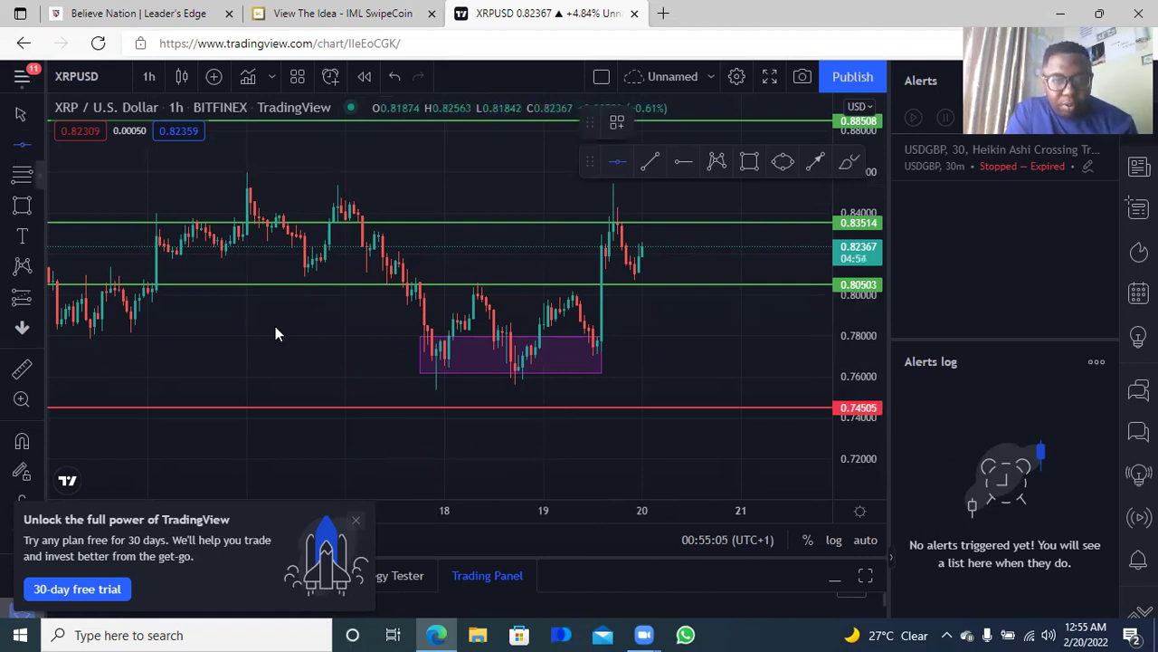
left_click(443, 377)
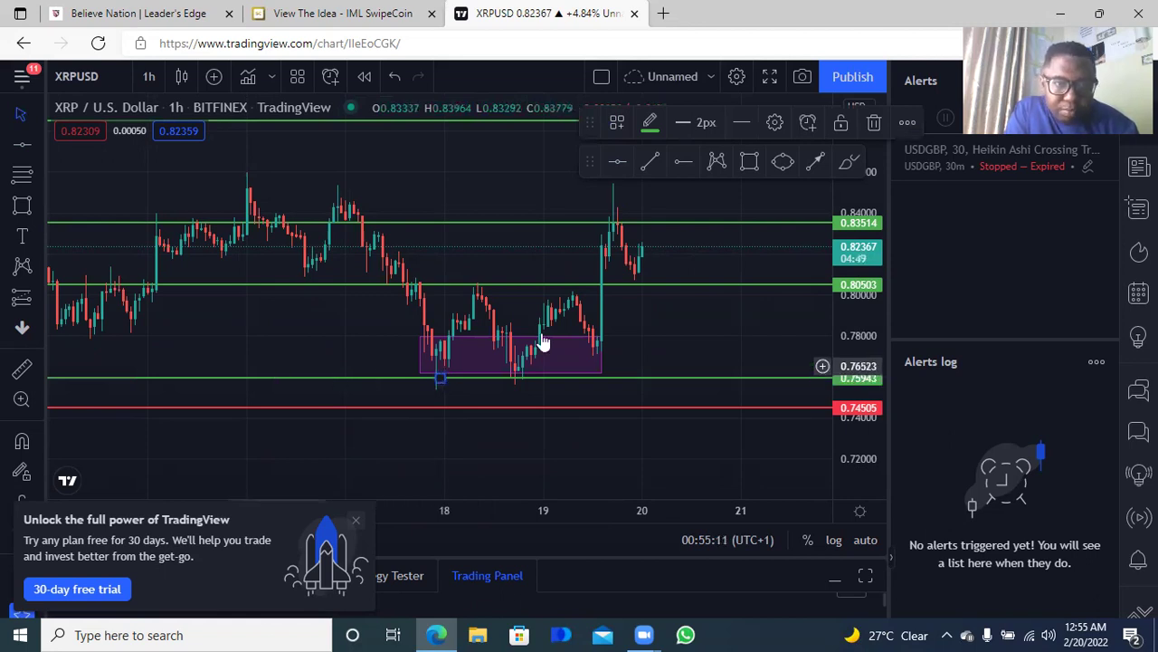
left_click(650, 124)
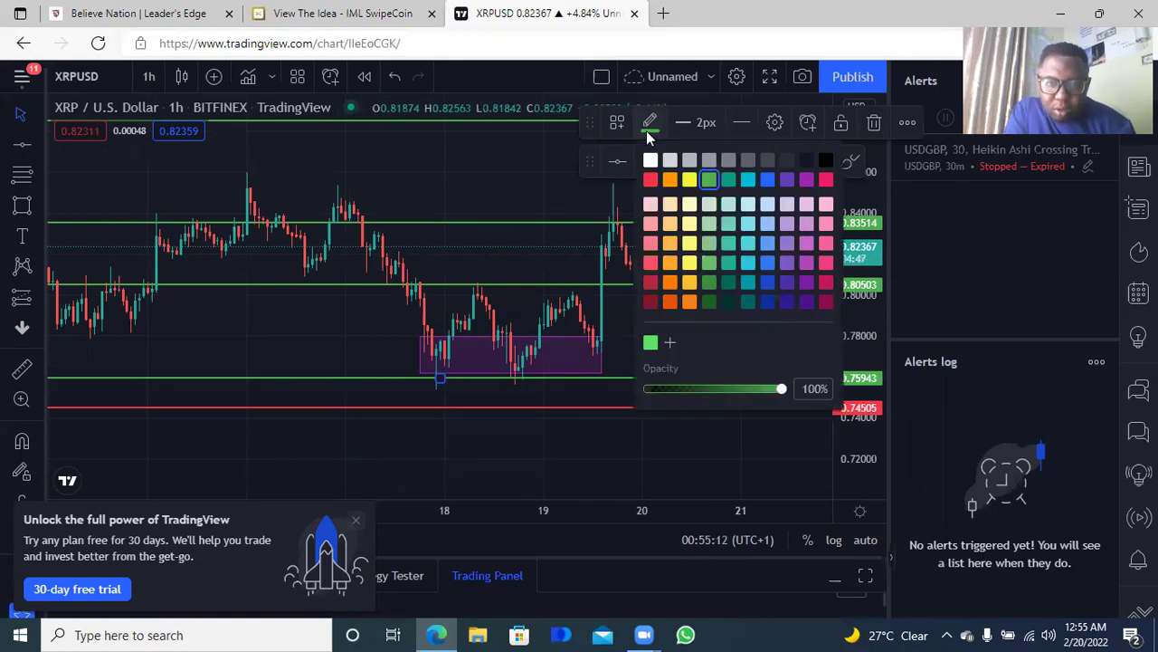
left_click(670, 181)
left_click(680, 344)
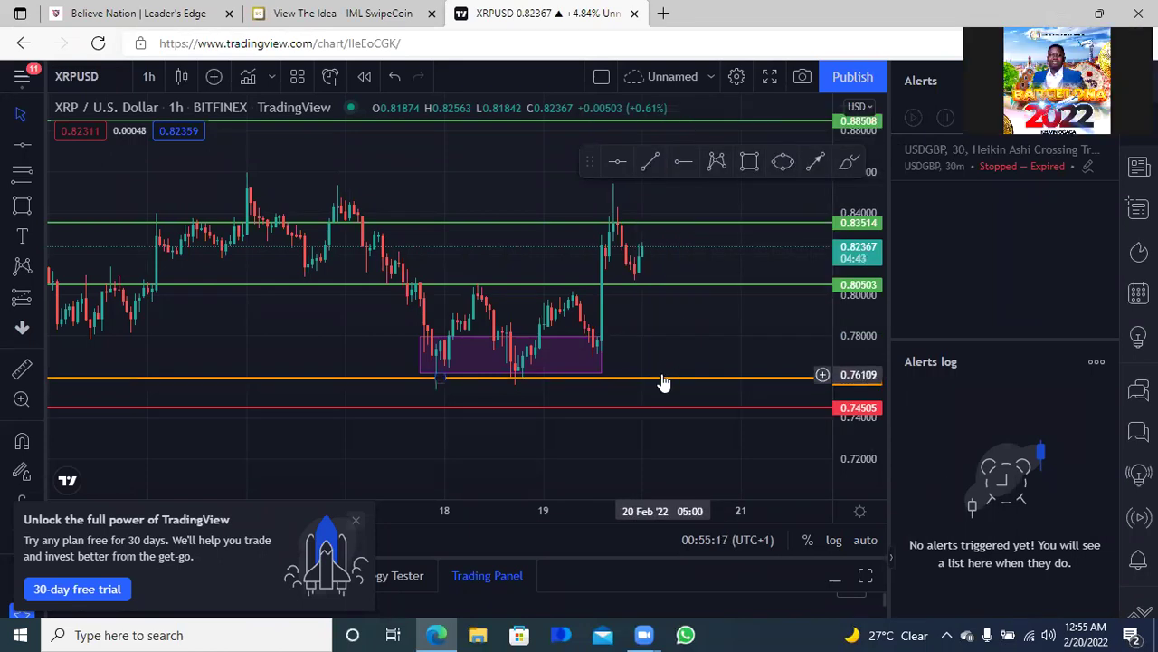
- Move the orange line up to the lower edge of the purple rectangle, at about 0.7615
left_click_drag(663, 376, 666, 374)
key("ctrl+z")
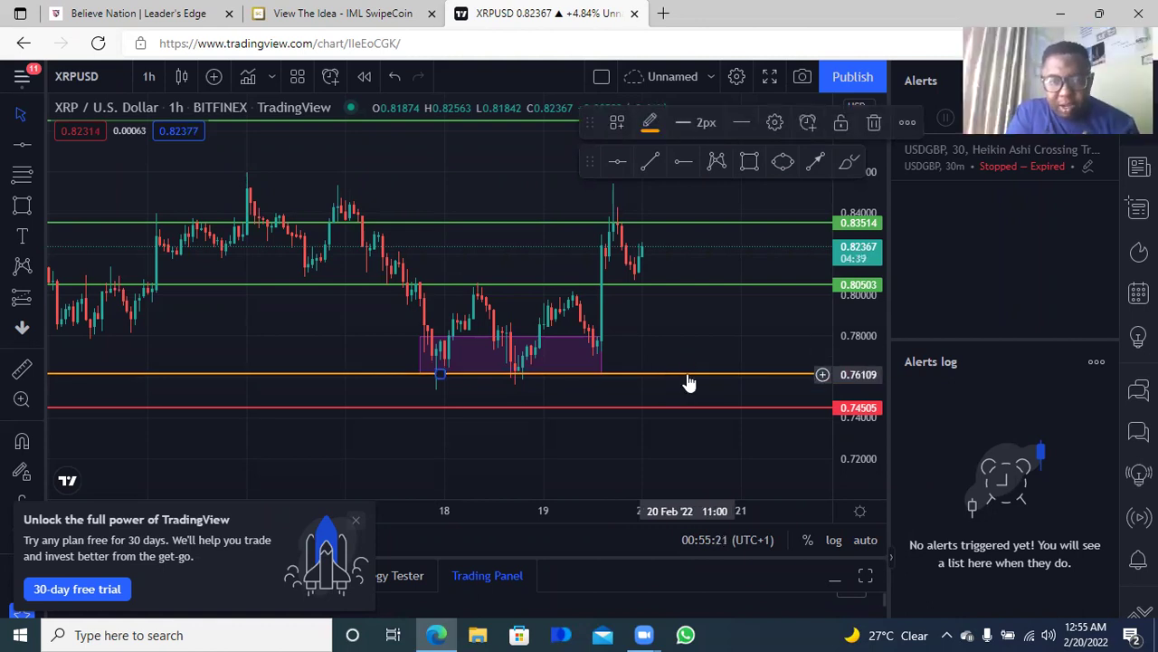
mouse_move(638, 375)
left_mouse_down()
mouse_move(651, 378)
mouse_move(621, 373)
left_mouse_up()
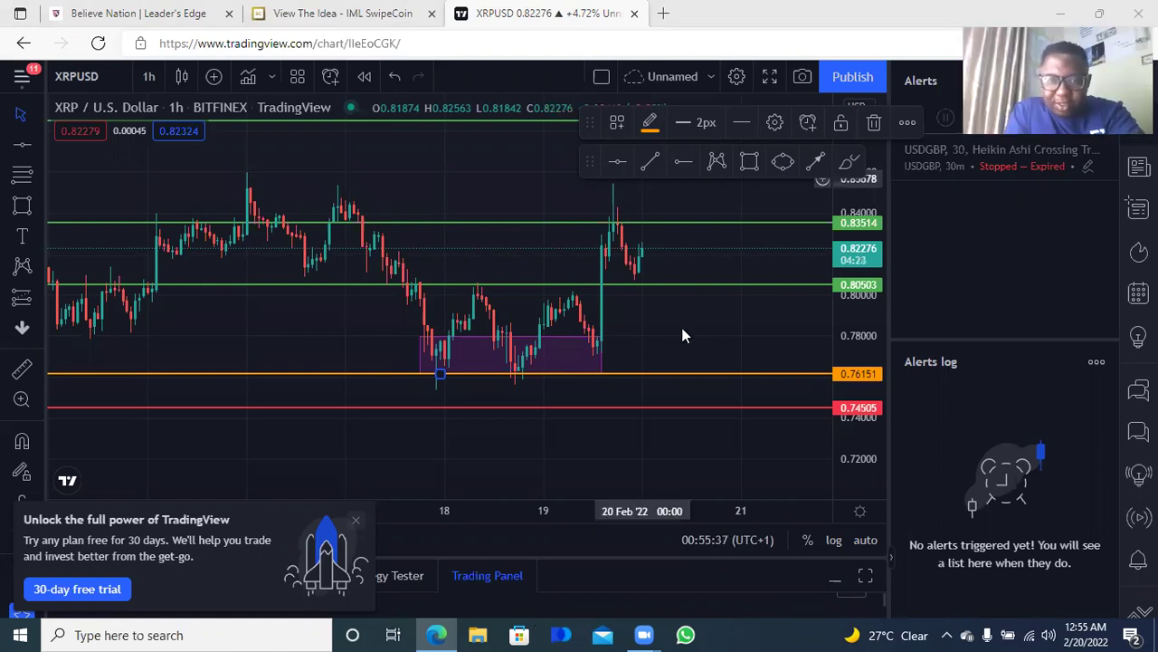
- Compare the marked levels and buy zone with the idea image and examine earlier price action around the orange and red lines
left_click_drag(669, 338, 680, 359)
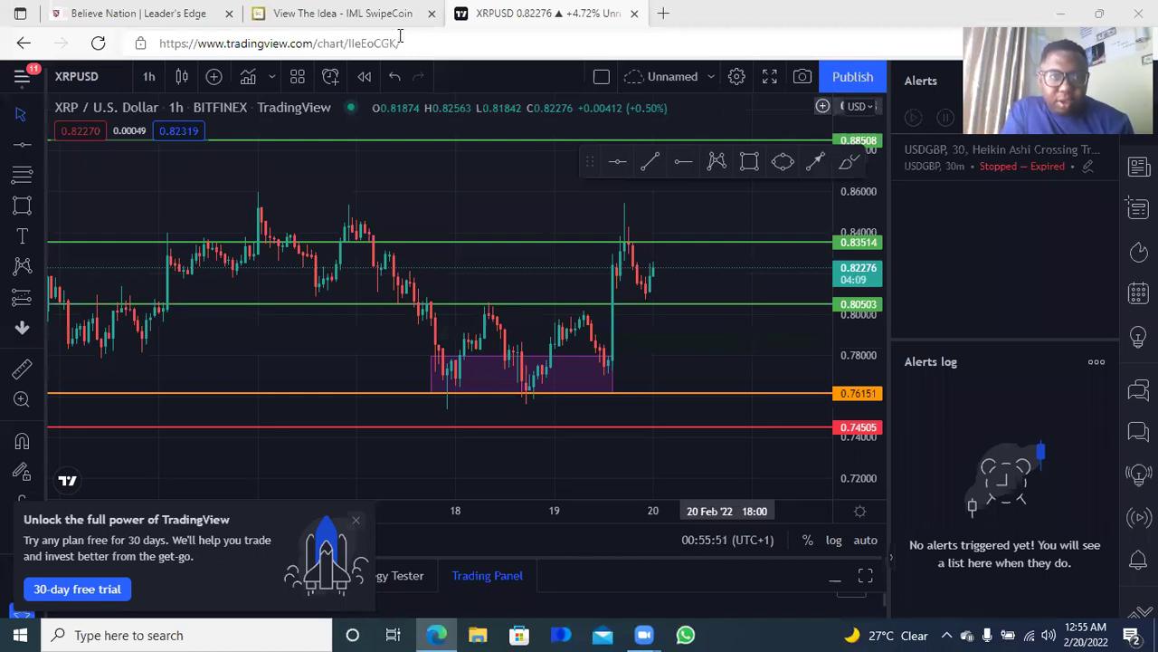
left_click(345, 21)
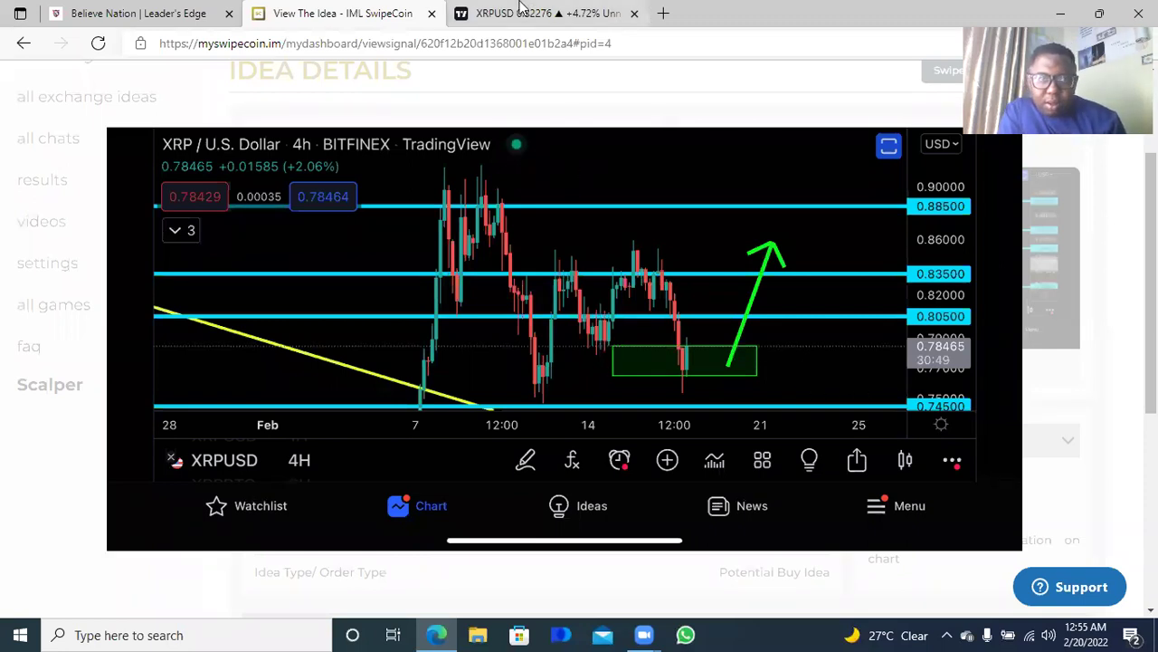
left_click(521, 12)
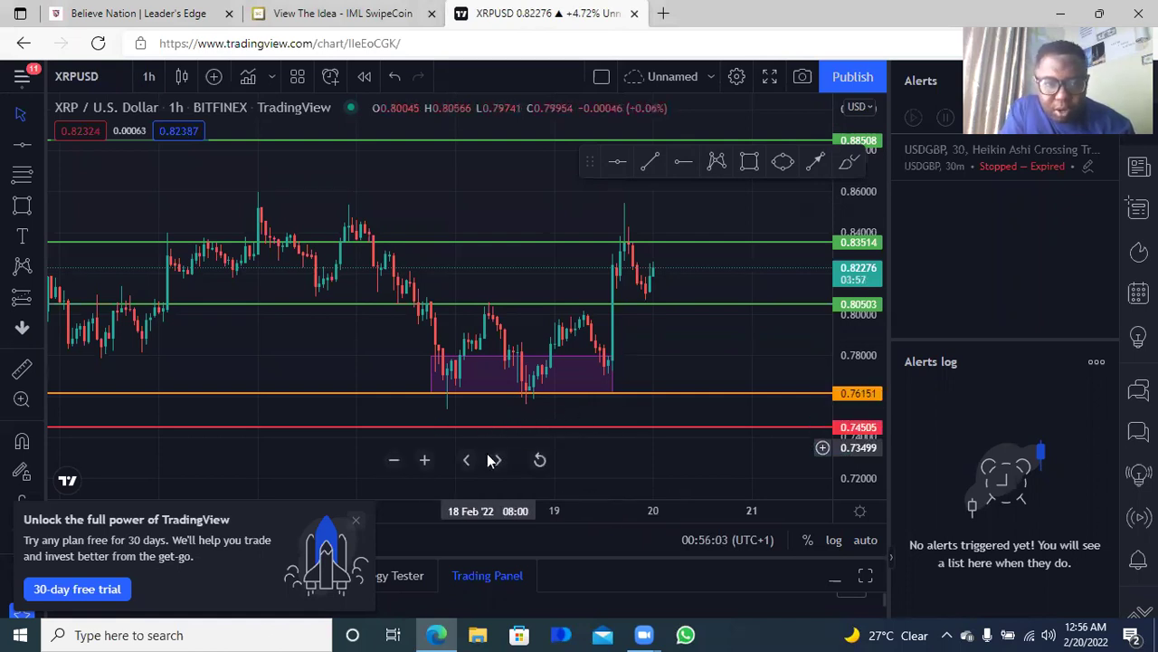
left_click_drag(666, 343, 784, 245)
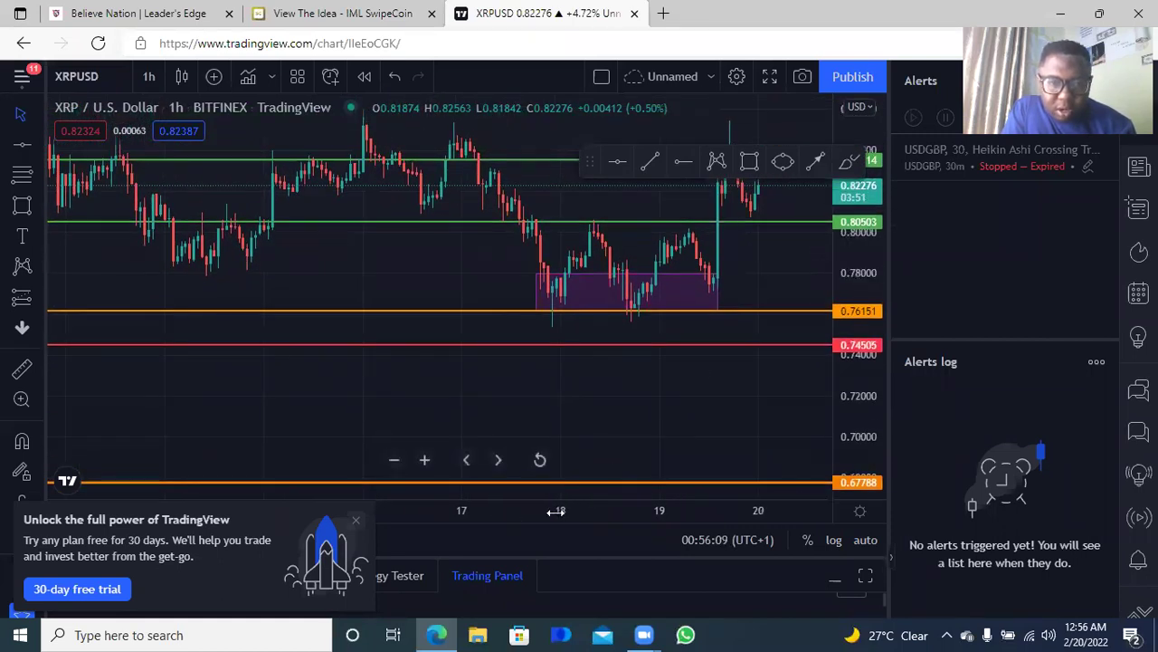
left_click_drag(555, 511, 619, 508)
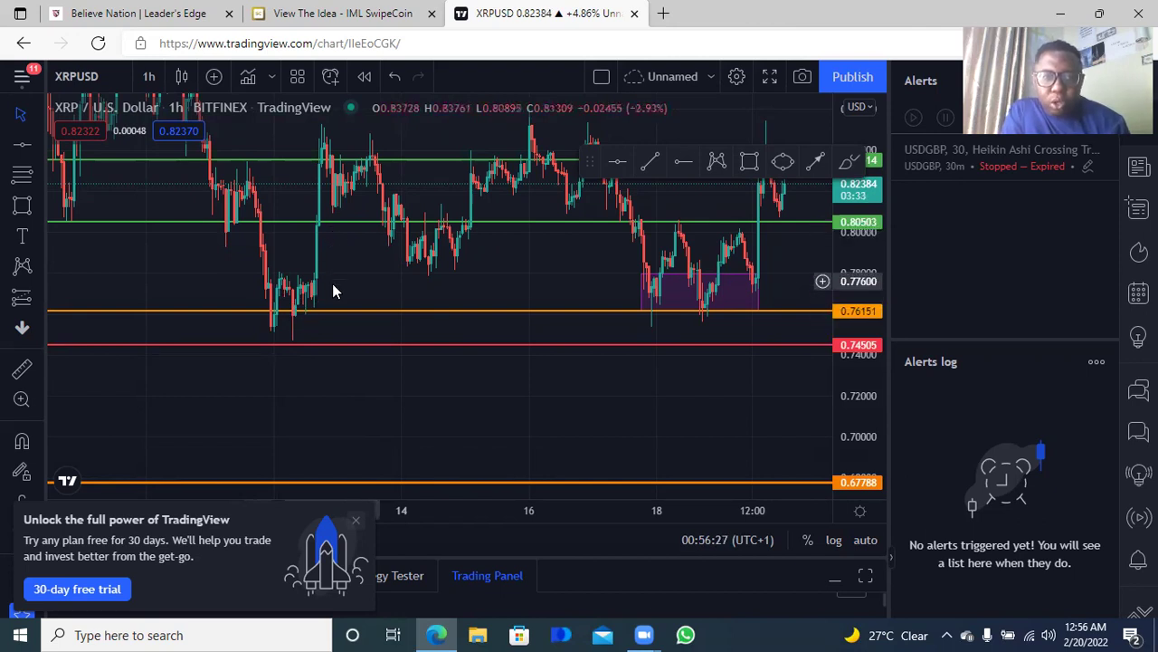
left_click_drag(494, 264, 441, 276)
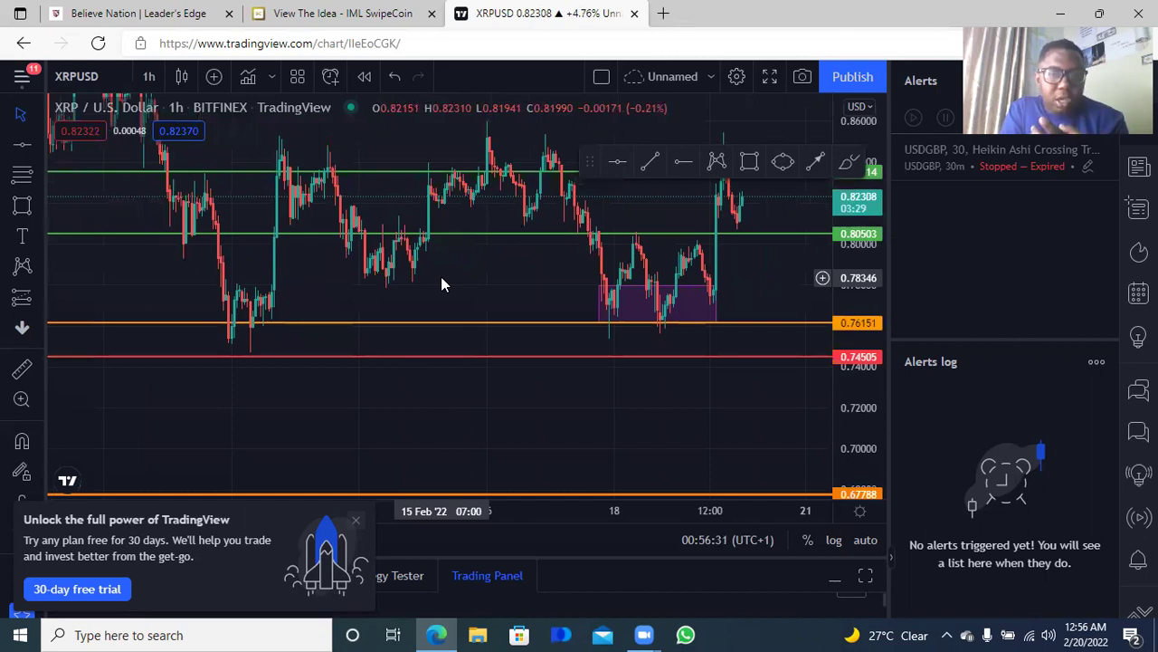
- Examine the earlier XRPUSD price action around the orange and red lines and the latest candles above the purple buy zone
mouse_move(441, 284)
left_mouse_down()
mouse_move(370, 295)
mouse_move(450, 284)
left_mouse_up()
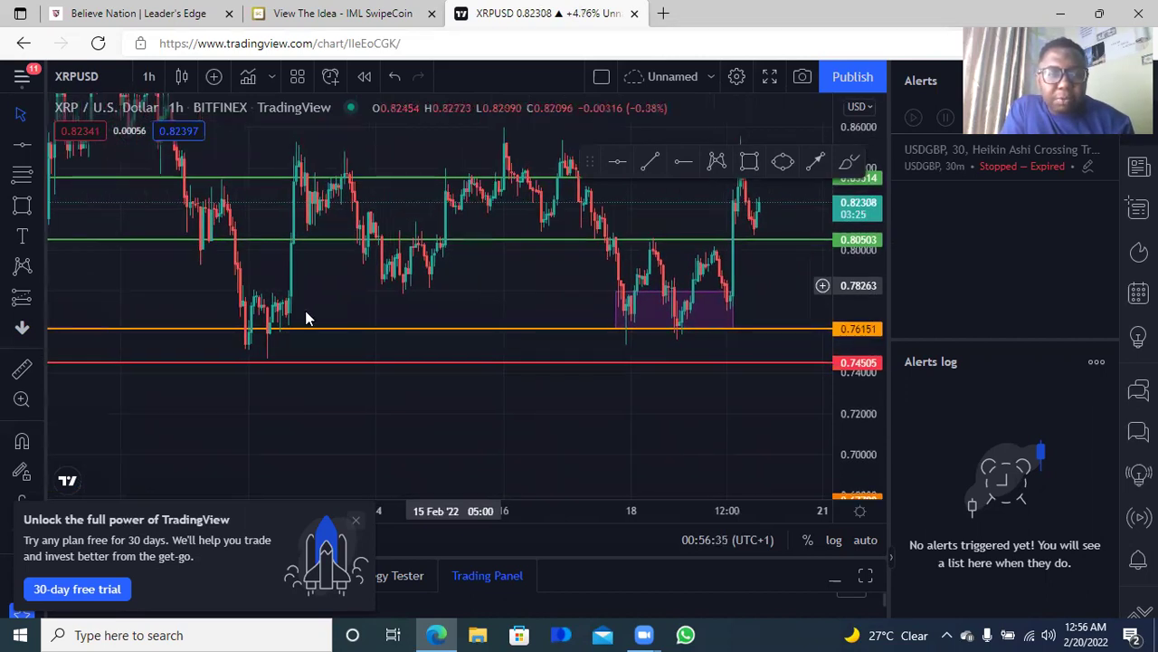
left_click_drag(411, 295, 600, 269)
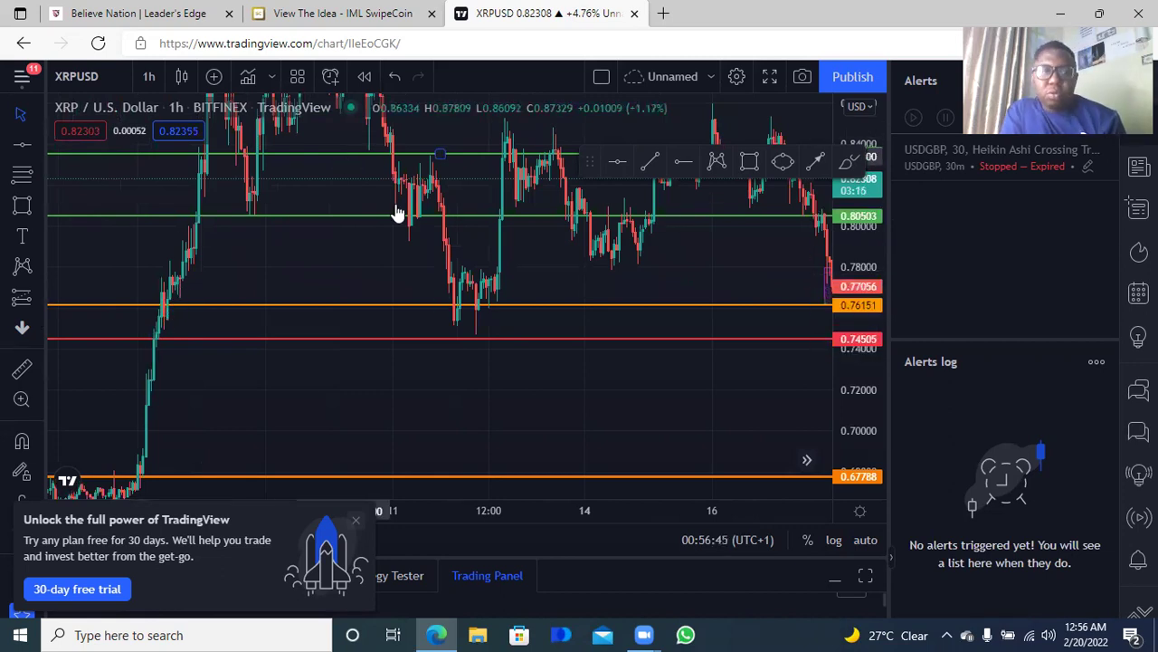
scroll(360, 271, "right", 3)
scroll(359, 286, "right", 3)
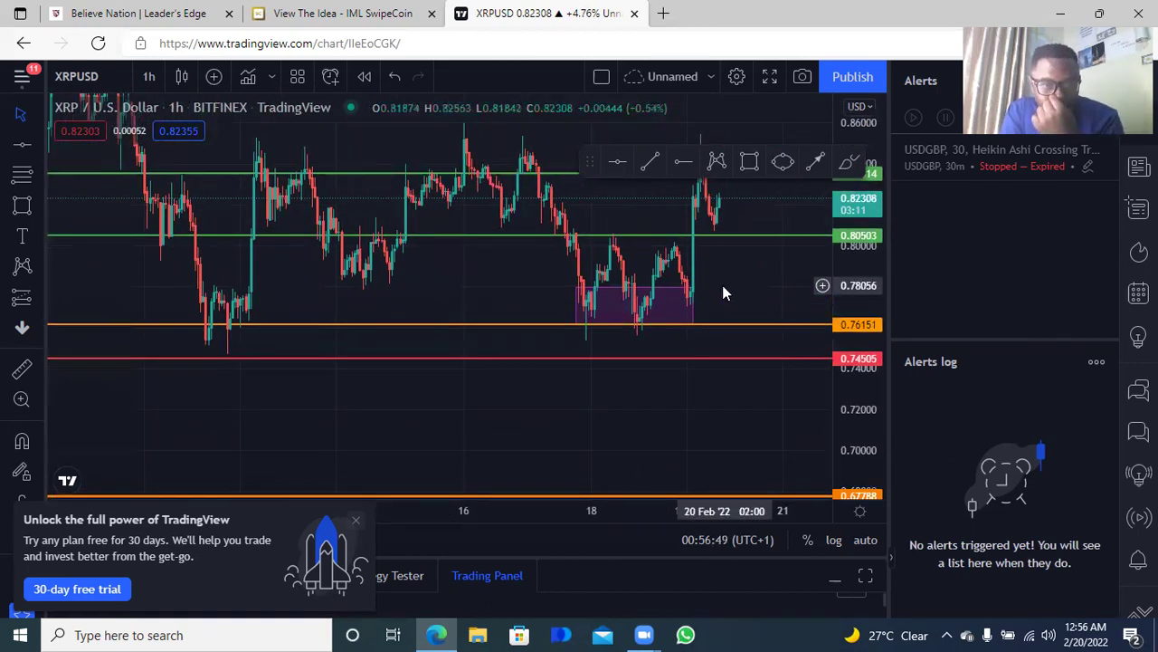
left_click_drag(719, 292, 643, 333)
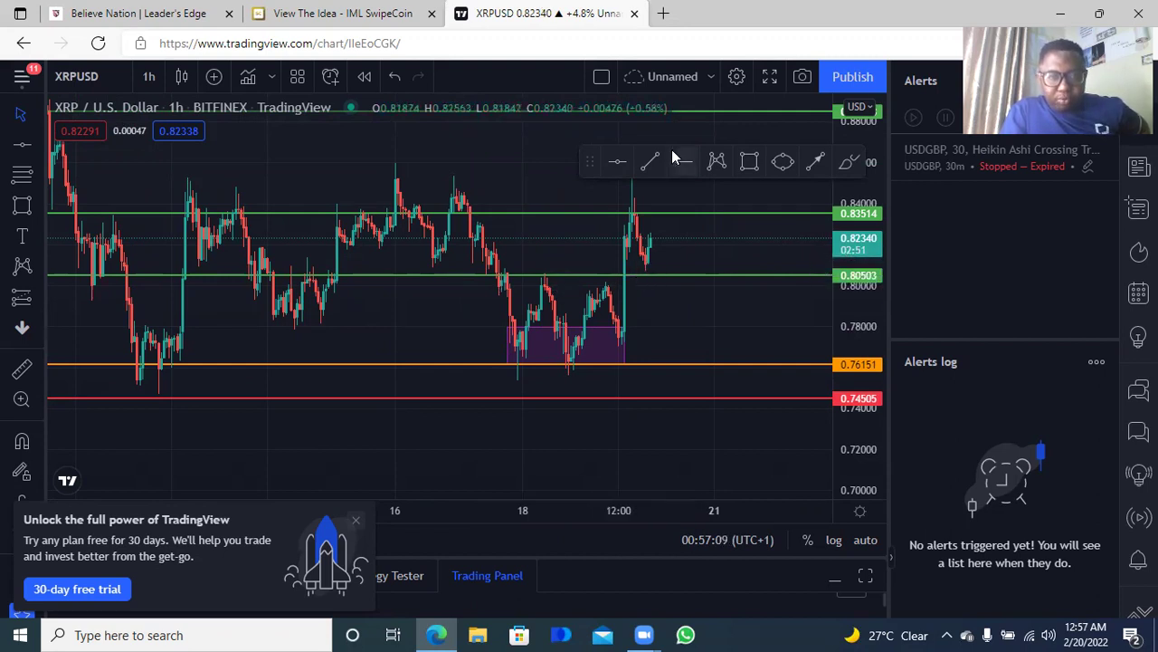
left_click_drag(694, 249, 689, 274)
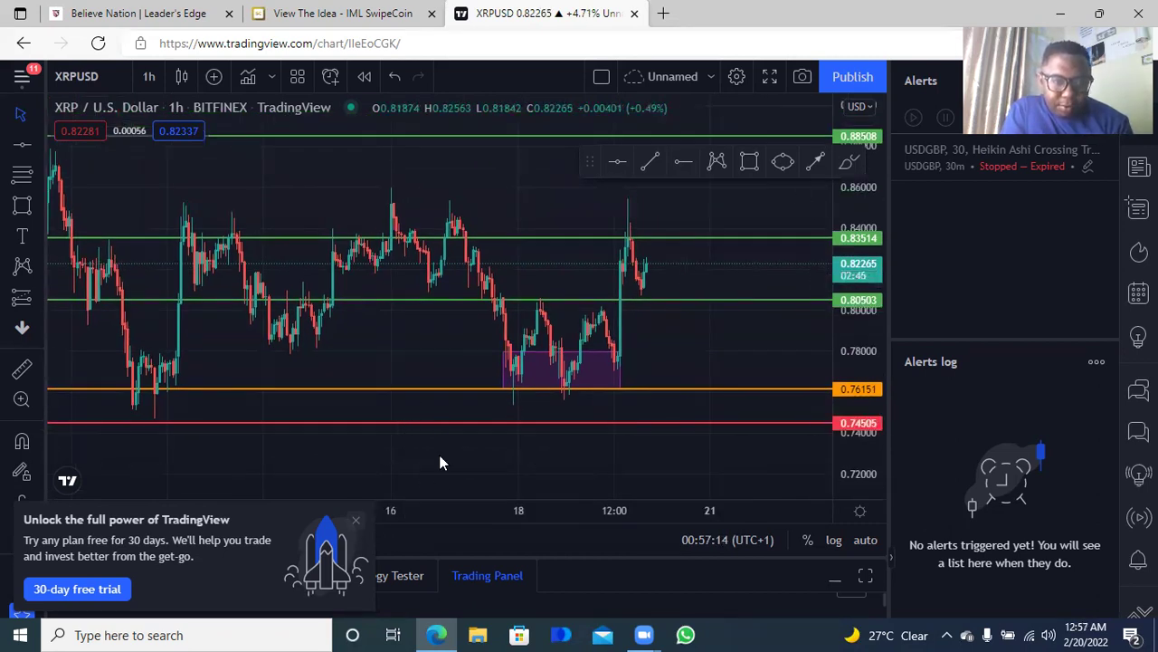
left_click_drag(670, 343, 670, 305)
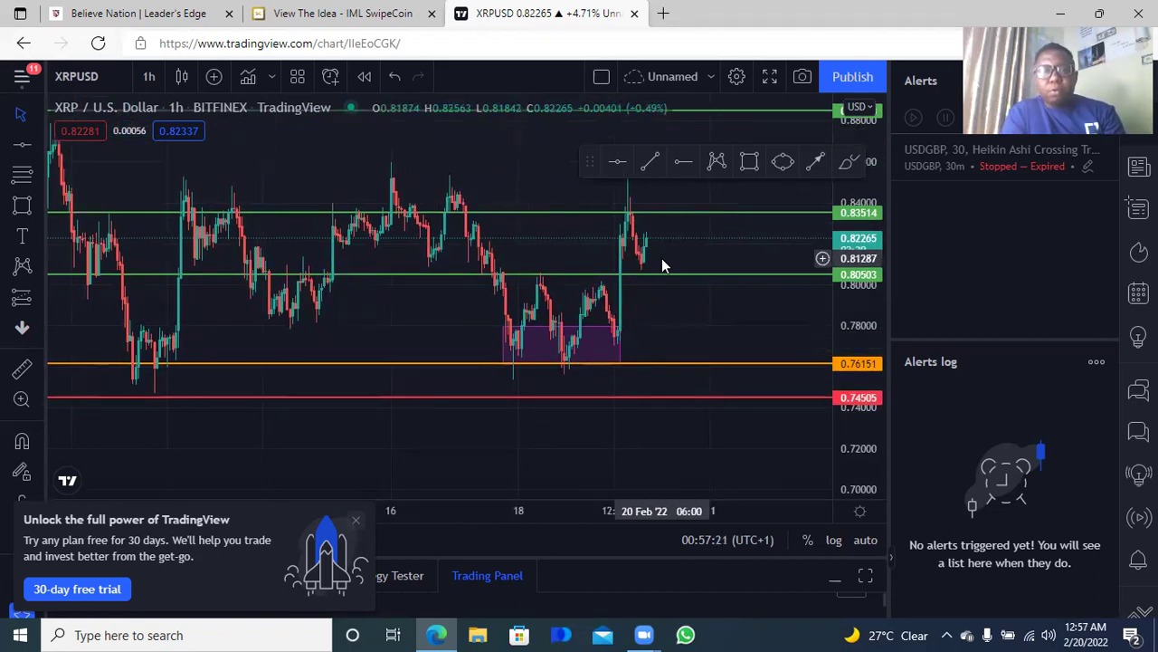
left_click_drag(681, 302, 657, 334)
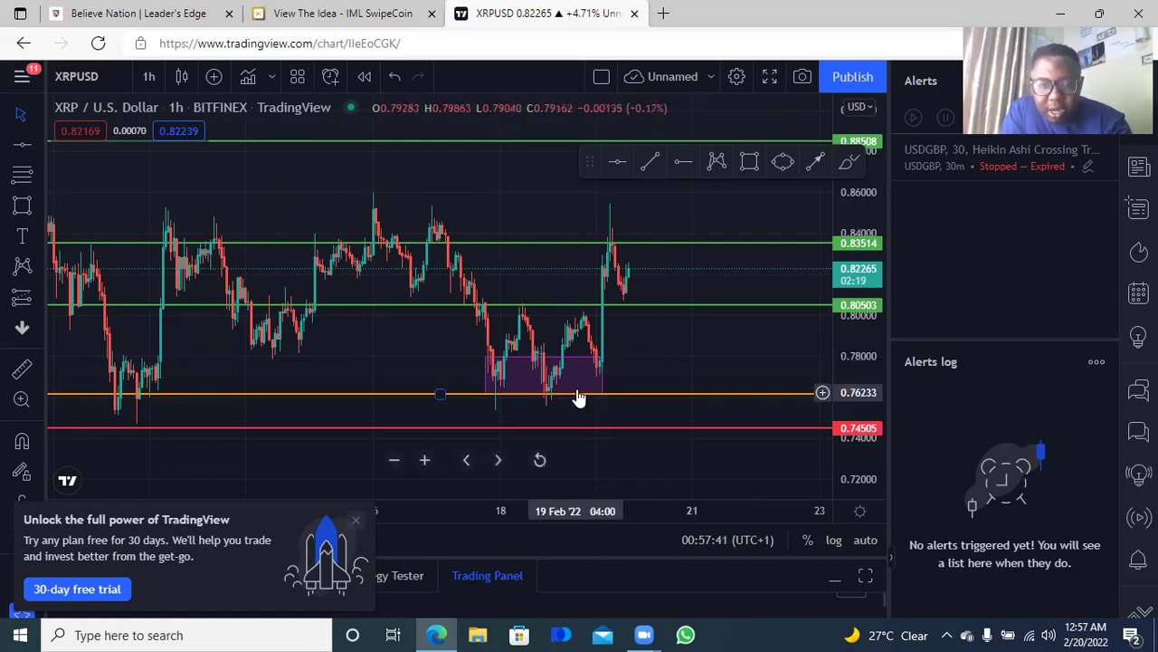
- Inspect the purple buy zone on the chart and compare it with the green zone in the SwipeCoin idea image
left_click(605, 360)
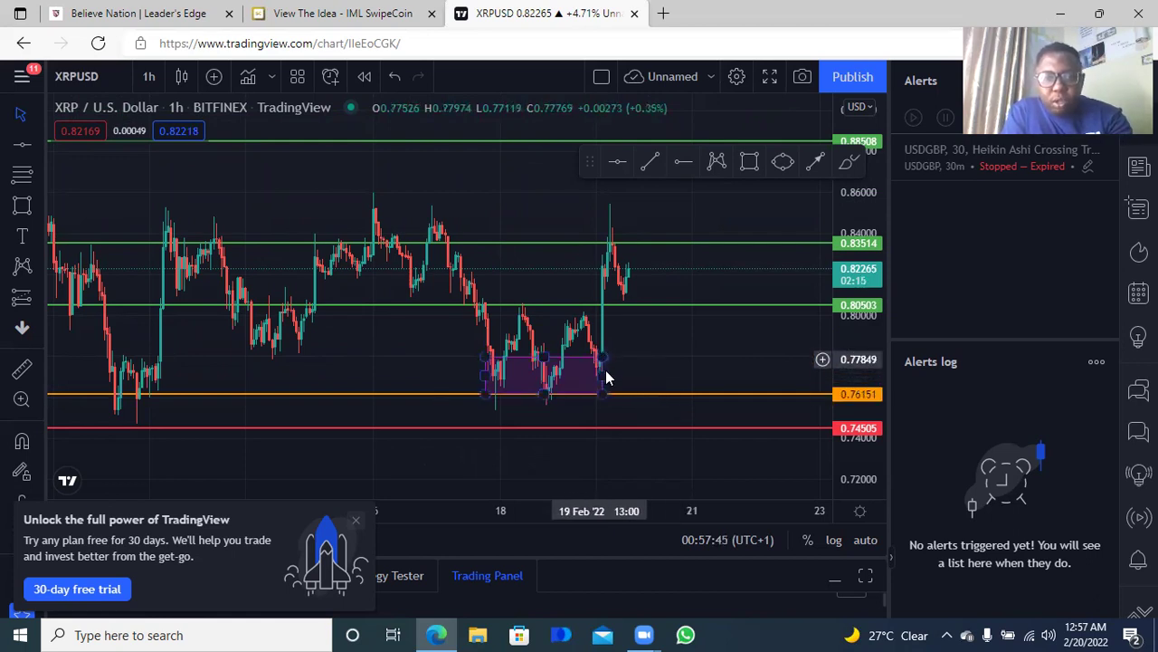
left_click(617, 387)
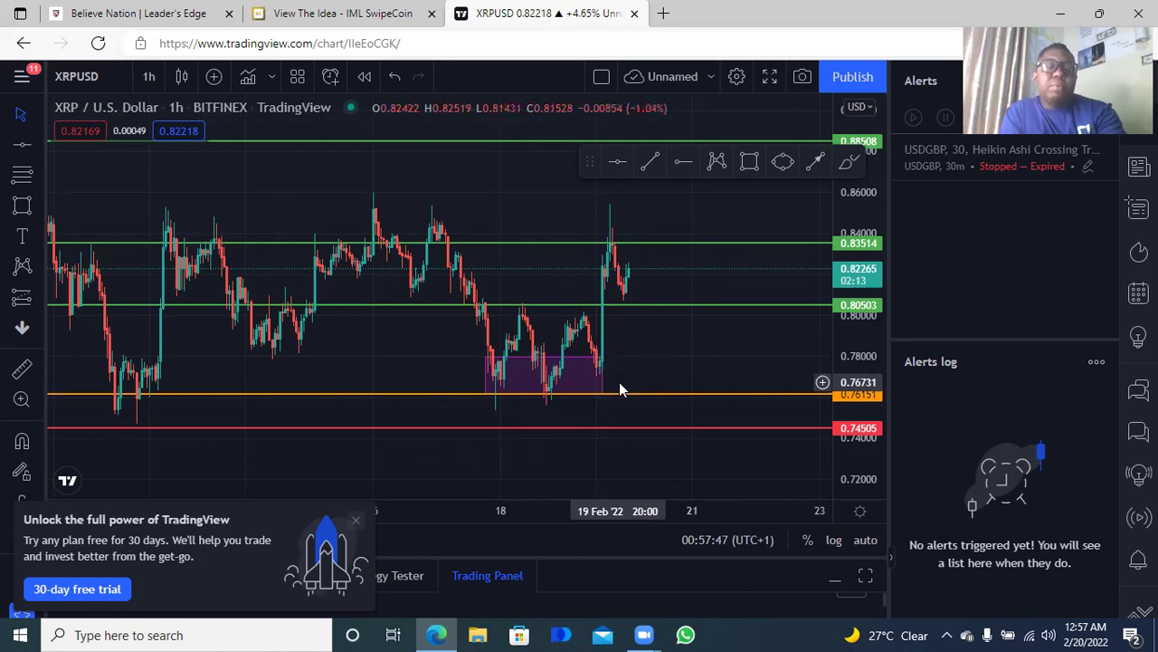
left_click(606, 361)
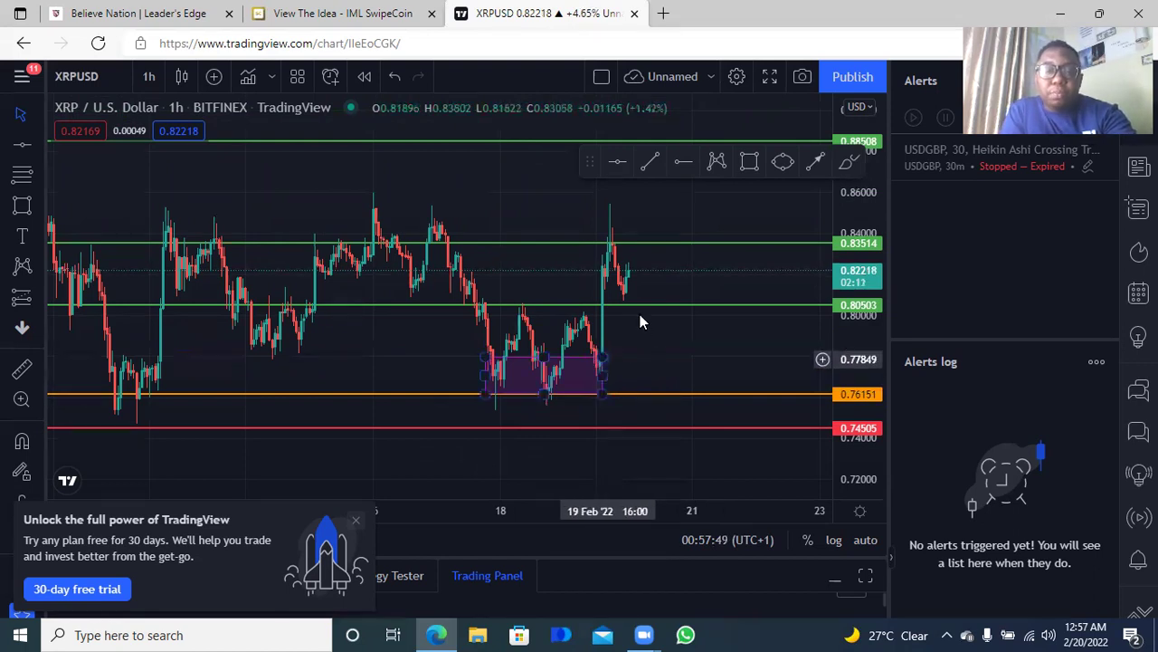
left_click(622, 358)
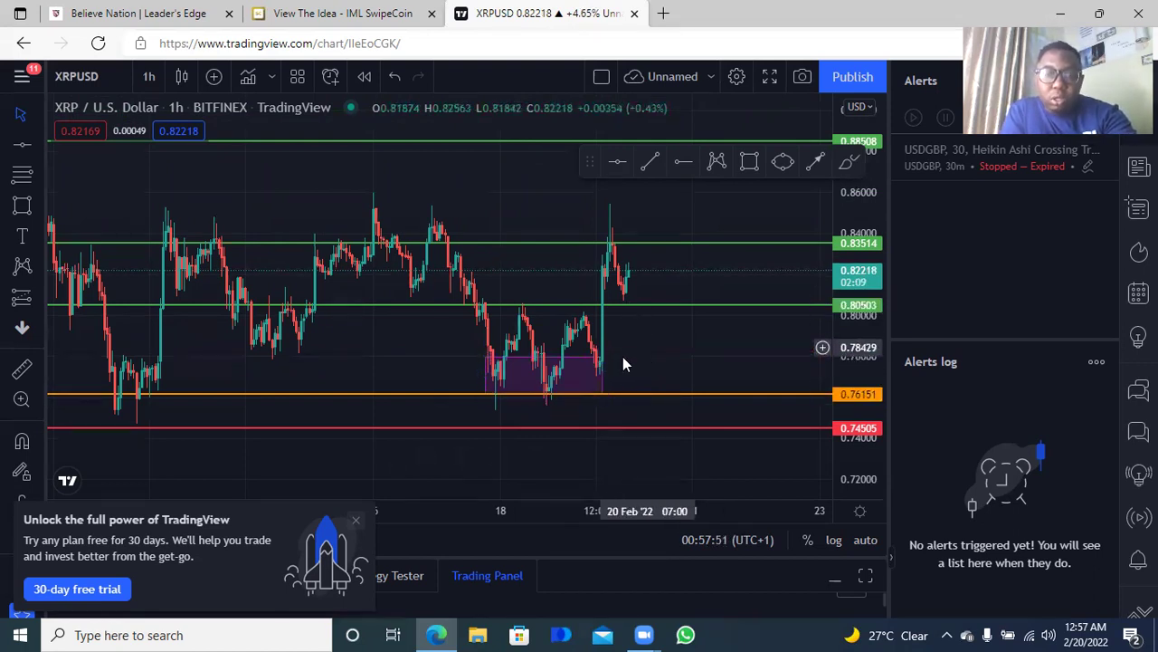
left_click(597, 372)
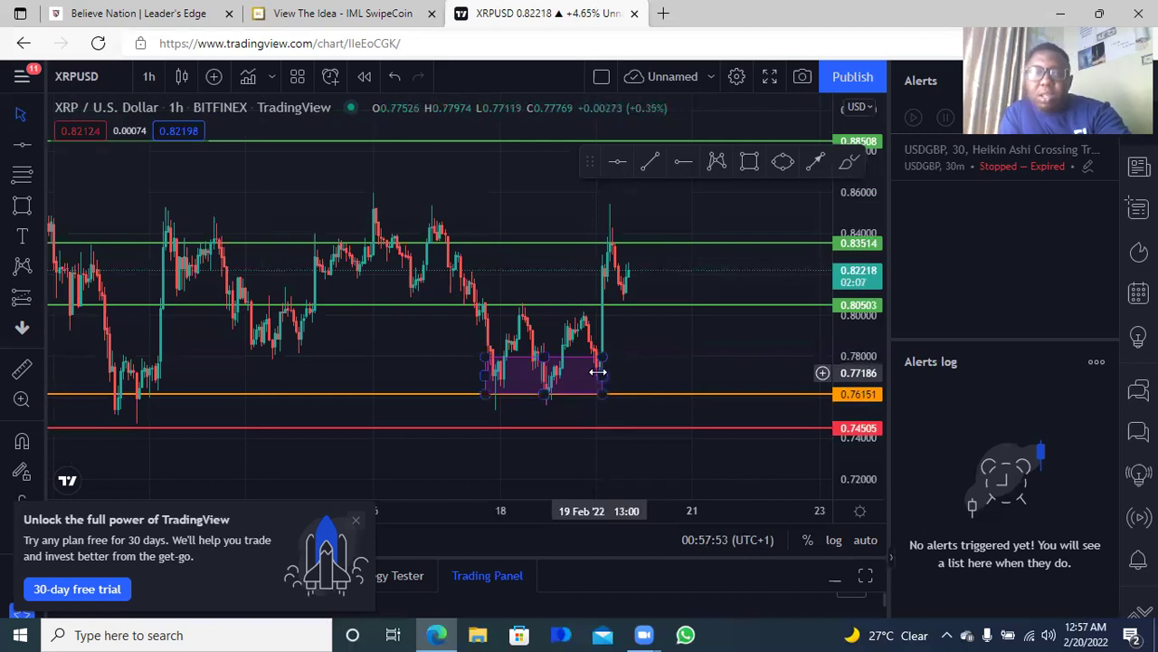
left_click(616, 375)
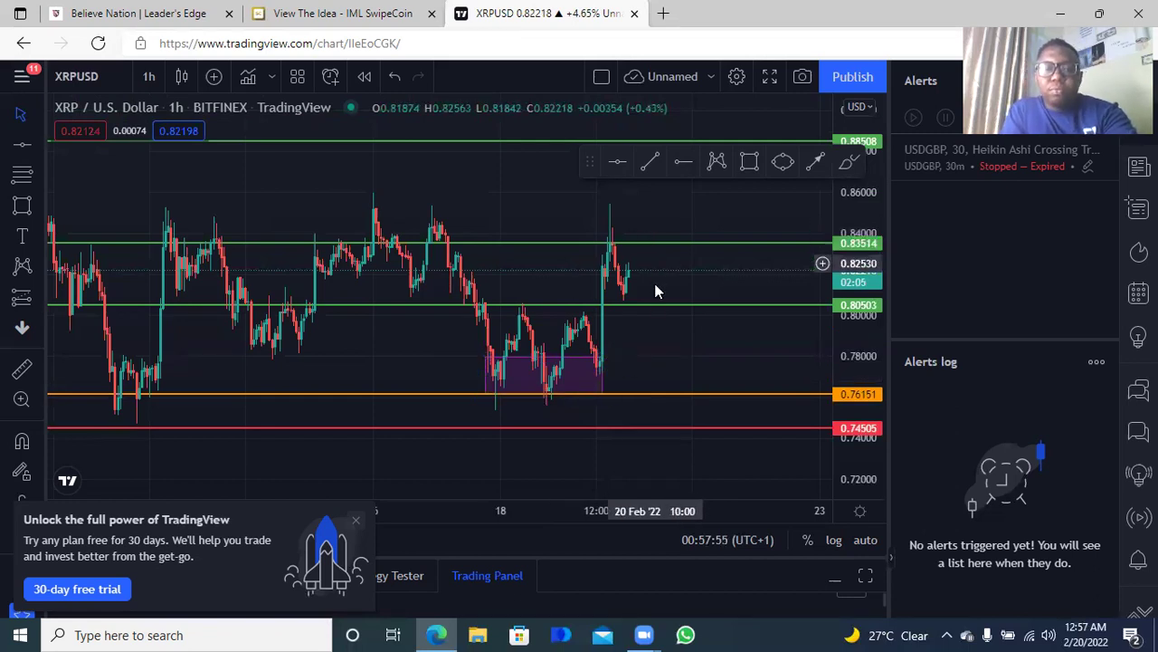
left_click(603, 375)
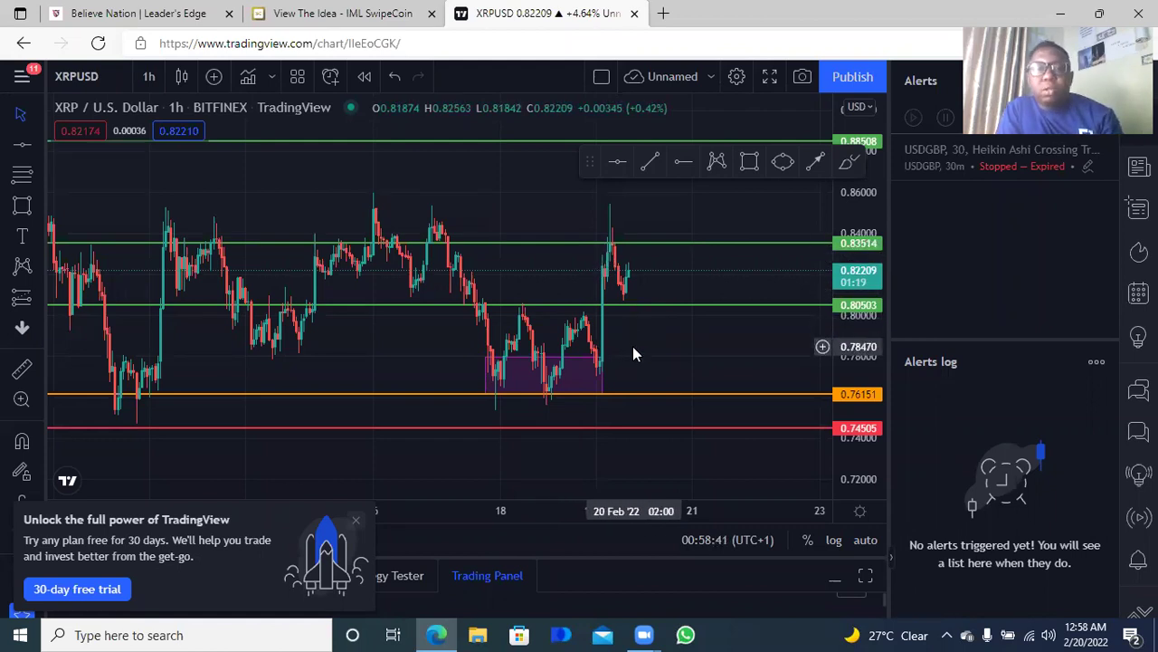
left_click(349, 18)
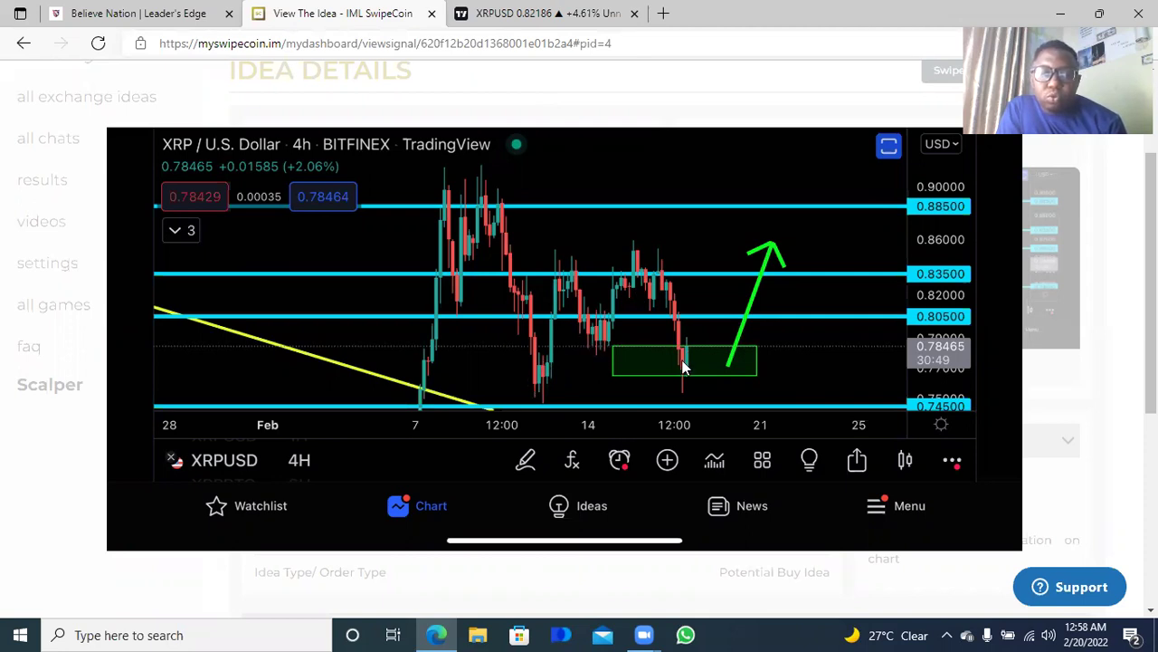
left_click(534, 14)
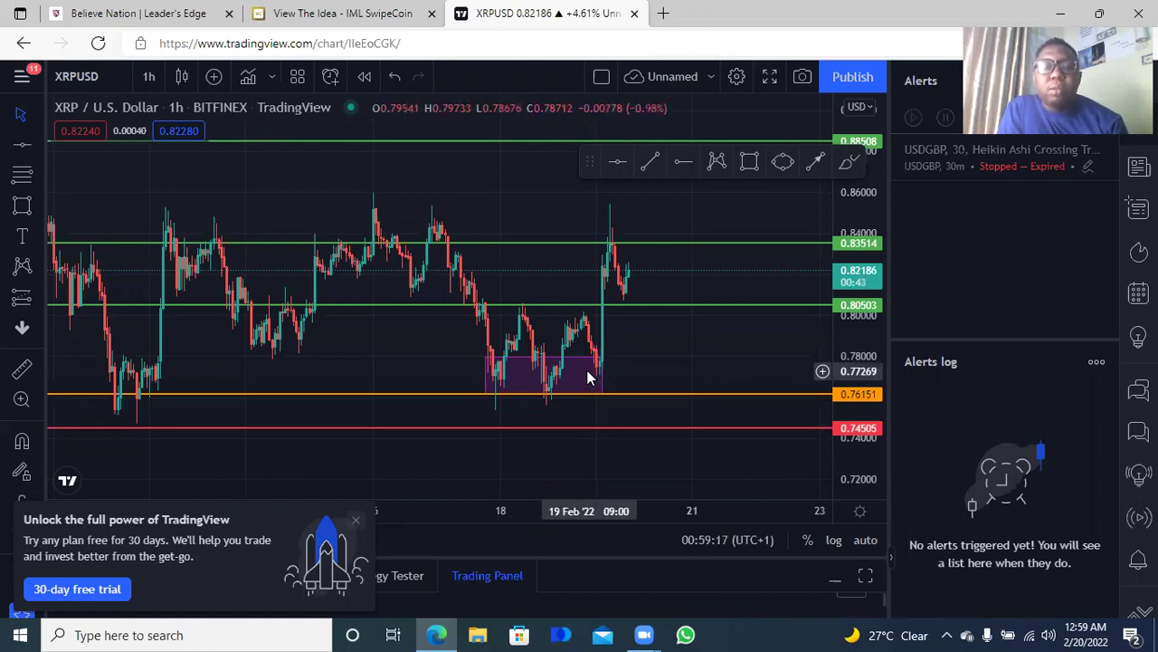
- Try the red line at about 0.789 and between the two lower green lines, before settling it at about 0.750 below the orange line
left_click_drag(646, 377, 641, 324)
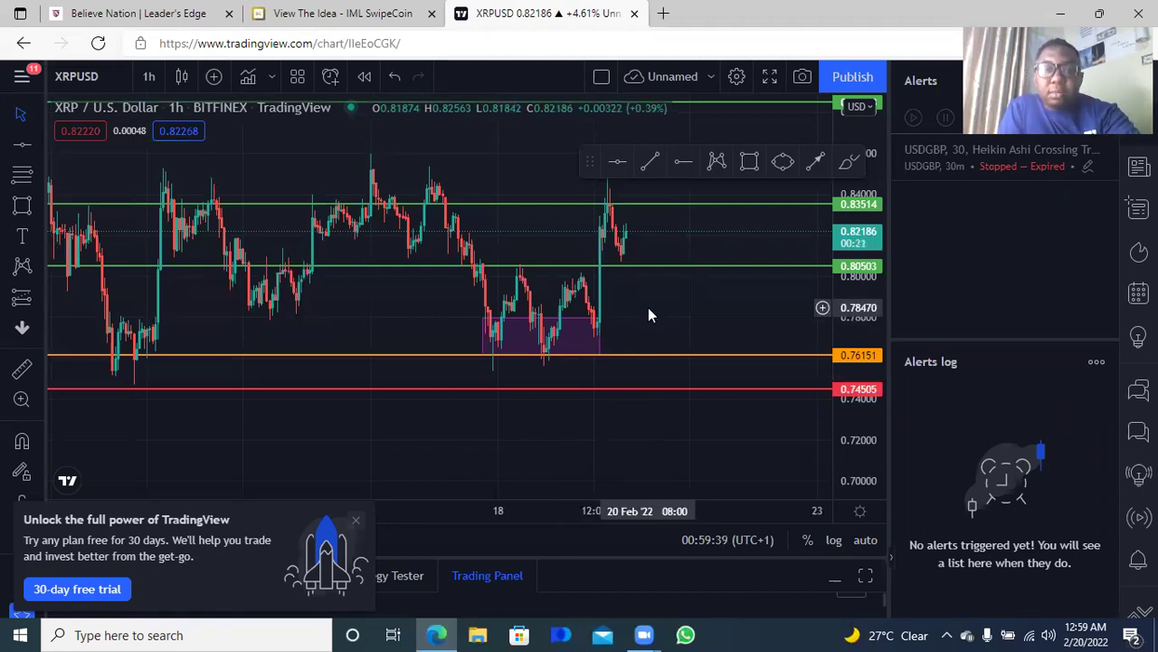
left_click_drag(648, 315, 603, 403)
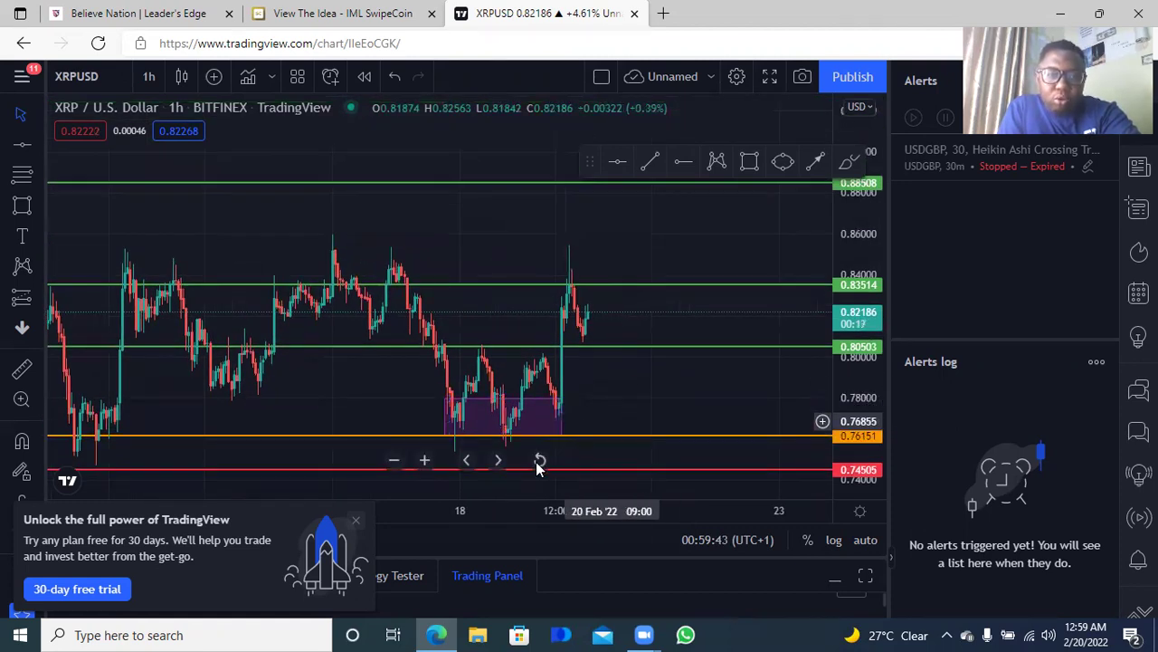
left_click(538, 461)
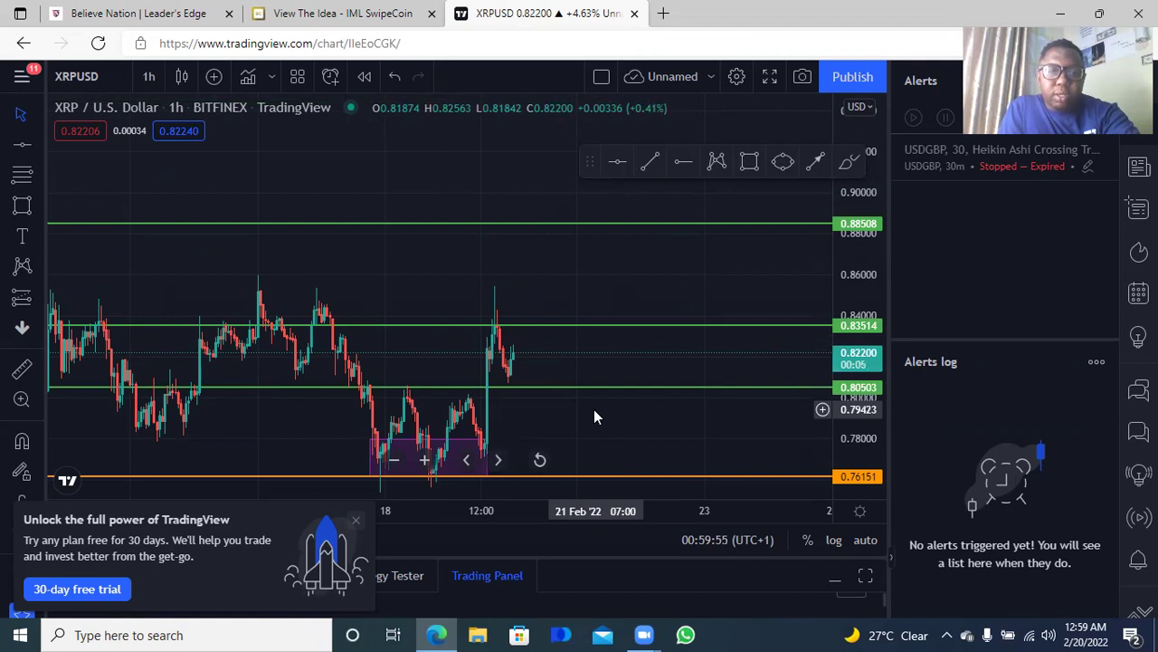
left_click_drag(597, 417, 603, 339)
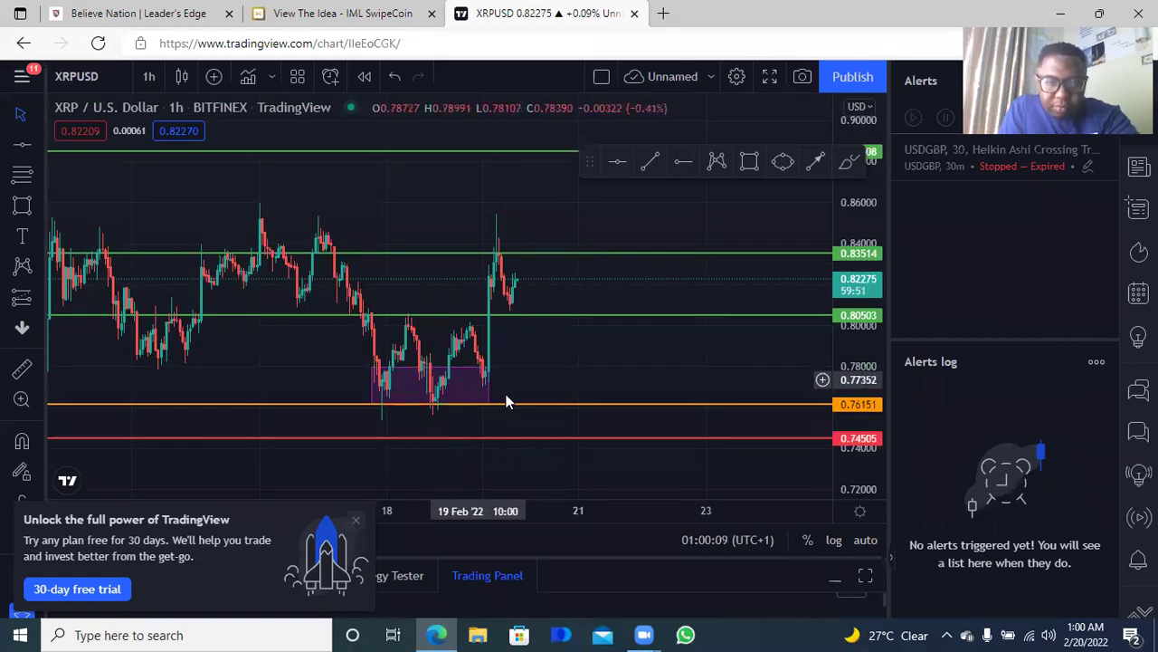
left_click(506, 444)
left_click_drag(507, 443, 517, 347)
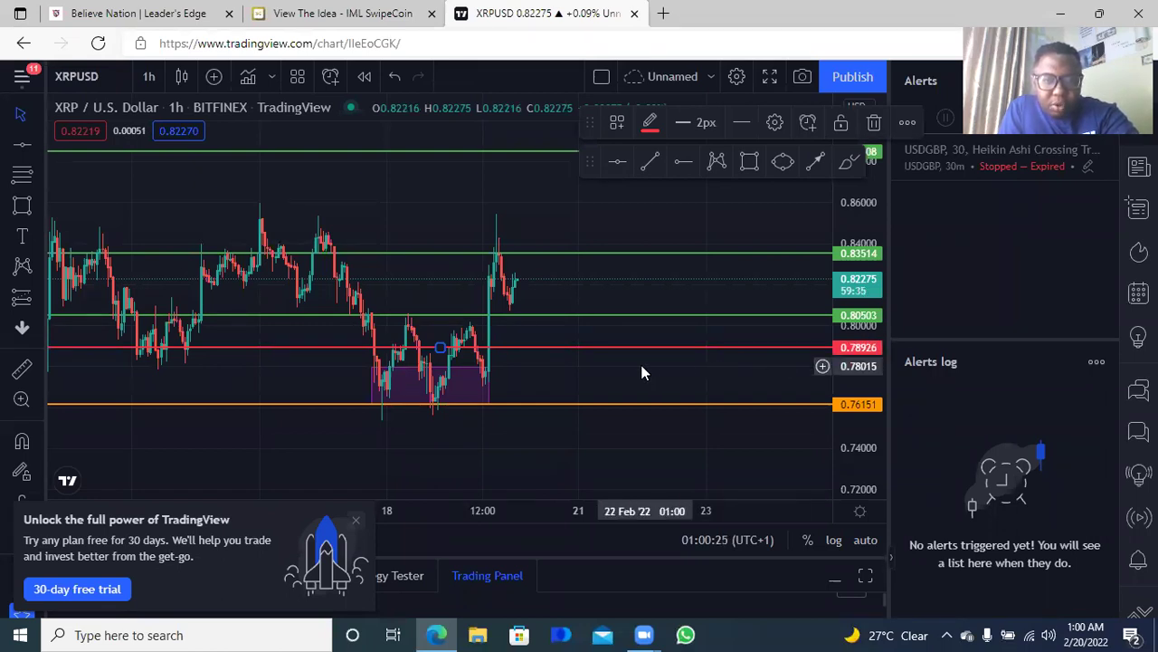
left_click(484, 369)
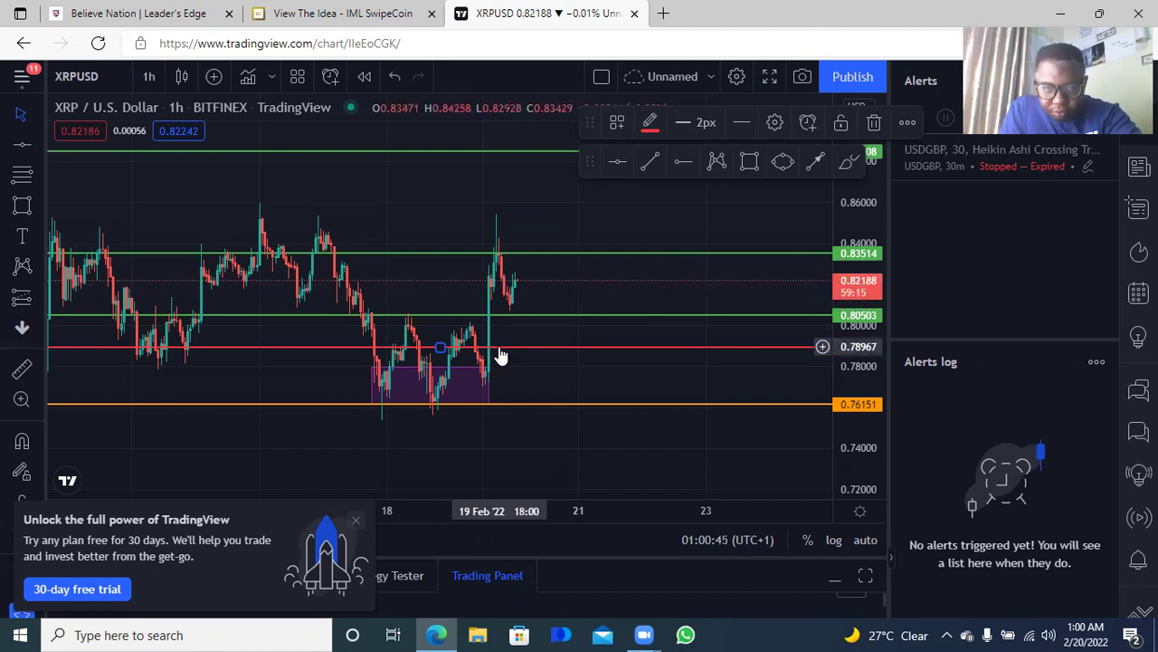
left_click_drag(508, 349, 509, 286)
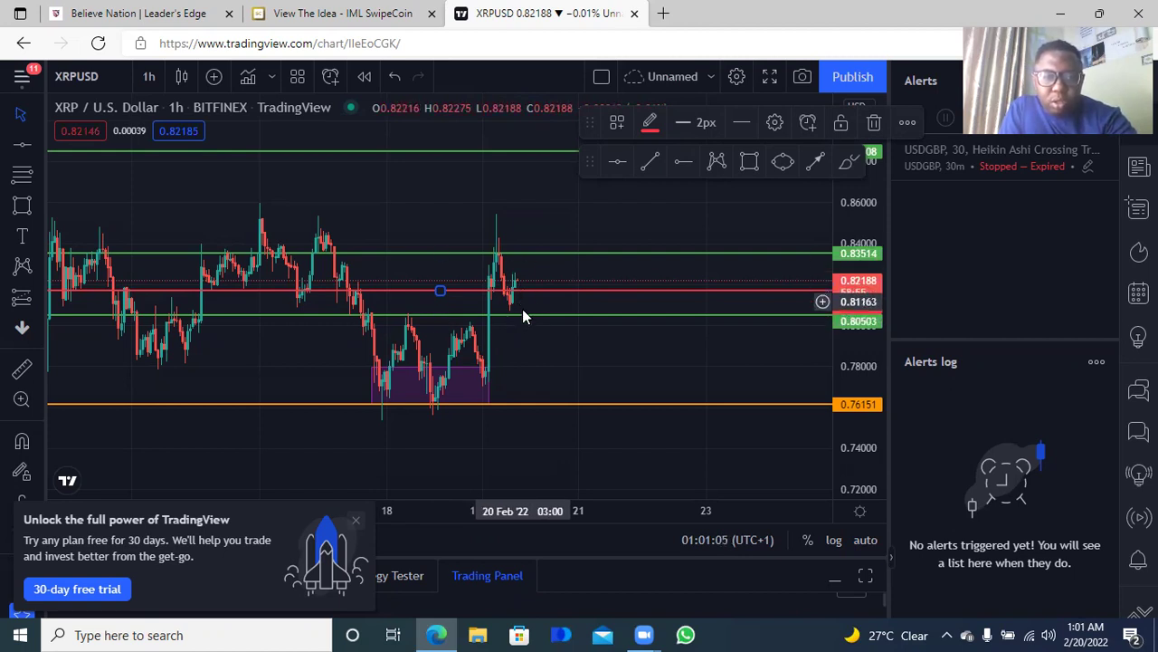
left_click_drag(520, 287, 540, 441)
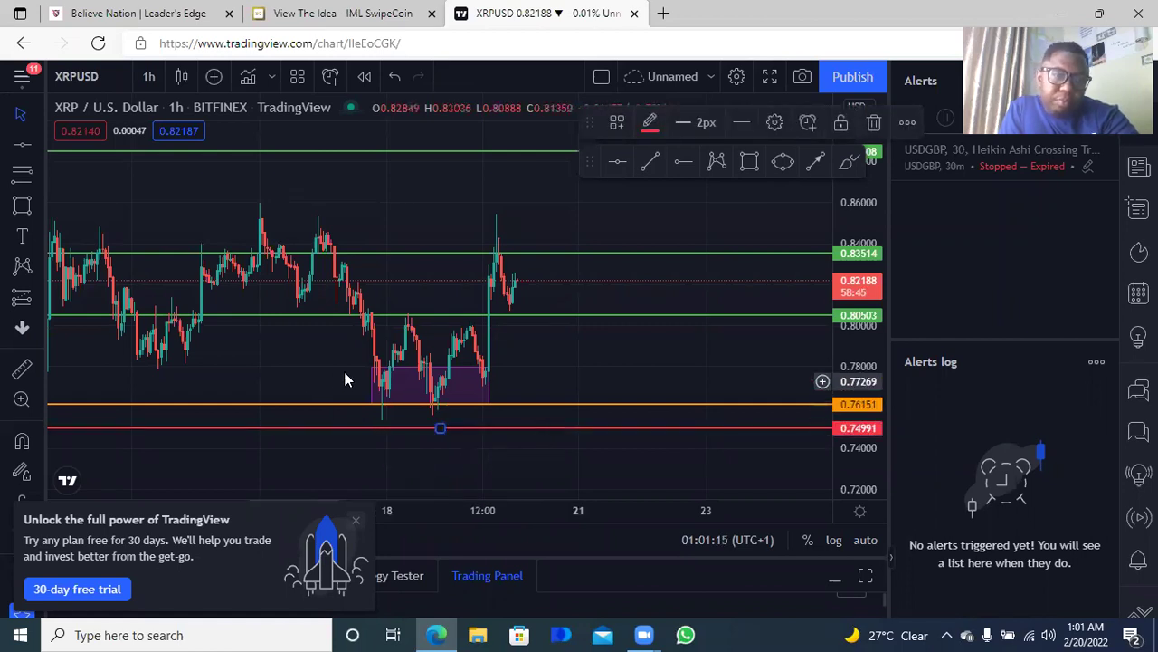
- Review the February price history against the green, orange and red lines, from the earlier highs and lows to the latest candles
left_click_drag(226, 353, 385, 373)
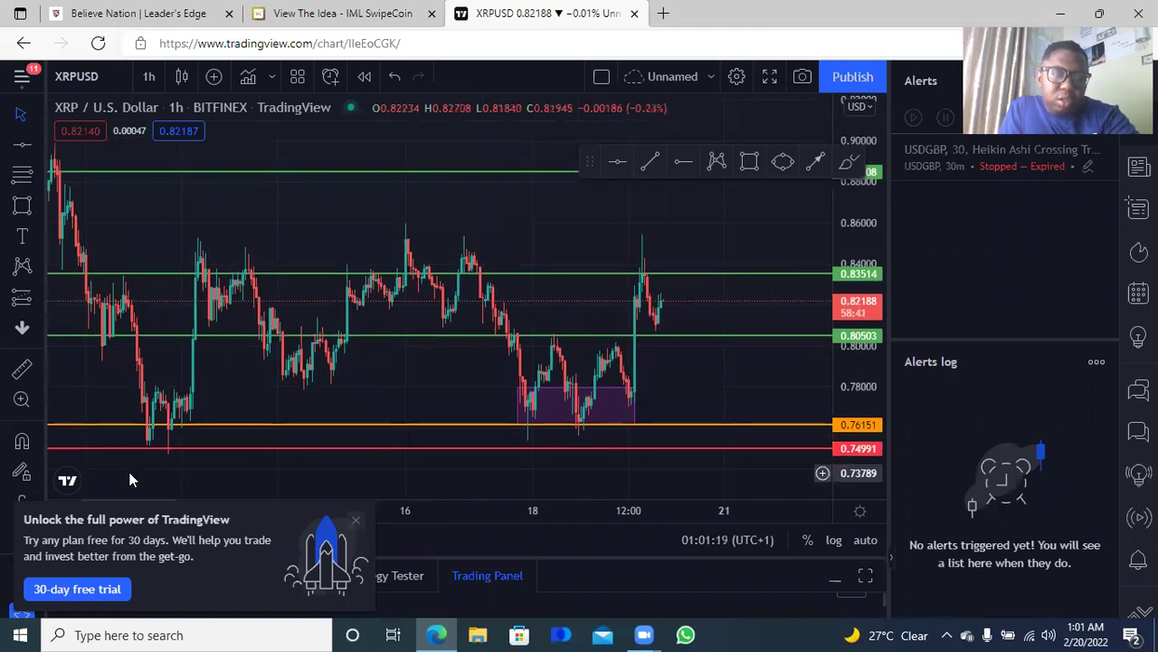
left_click_drag(261, 393, 465, 374)
left_click_drag(456, 194, 603, 201)
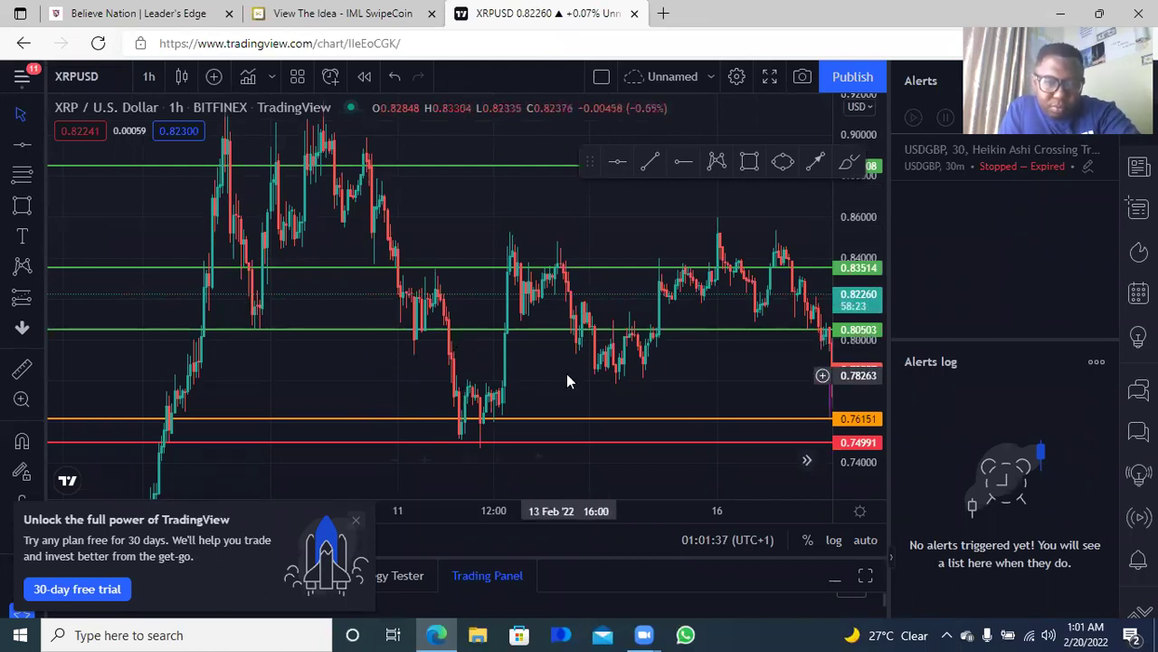
left_click(440, 419)
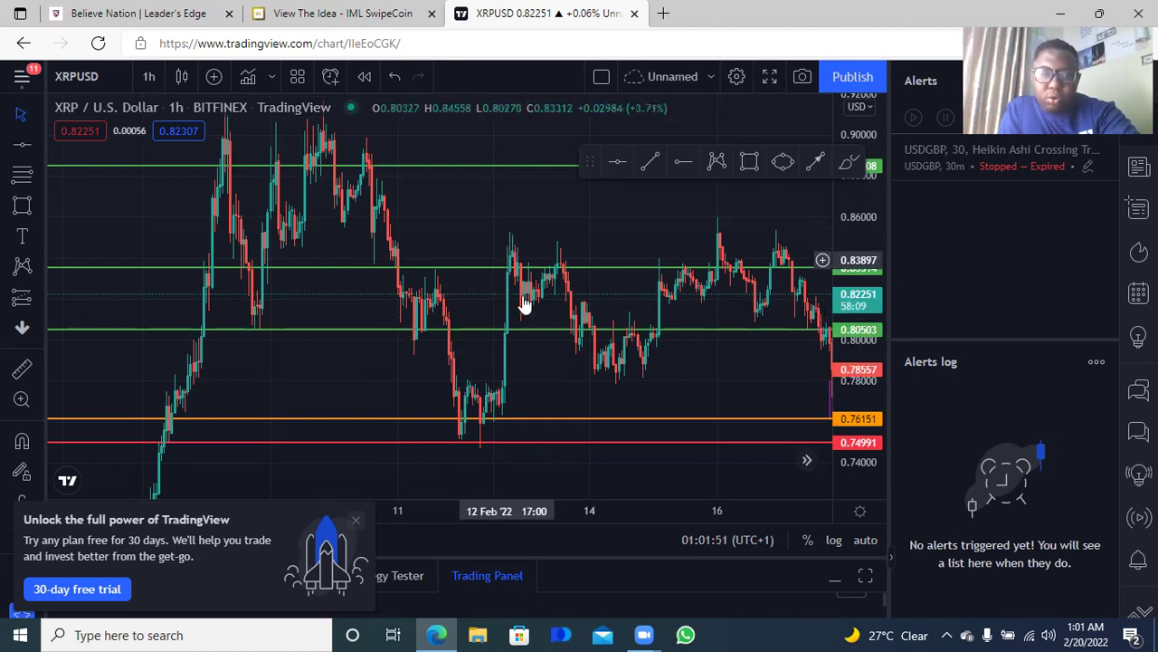
left_click_drag(468, 214, 426, 290)
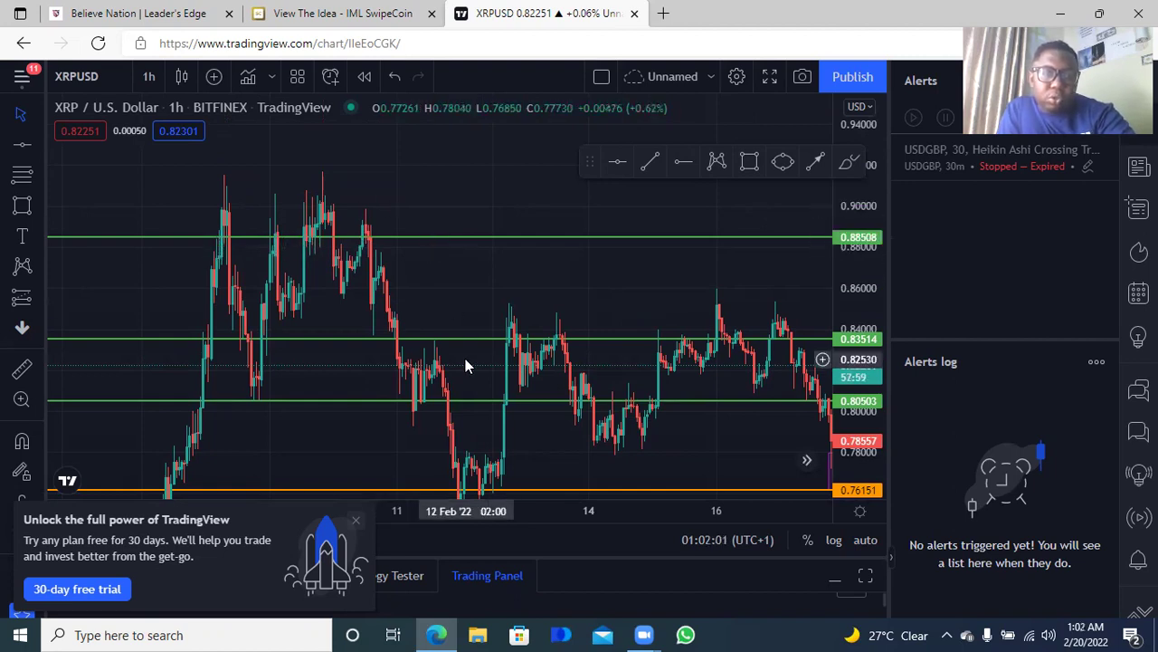
left_click_drag(463, 251, 371, 230)
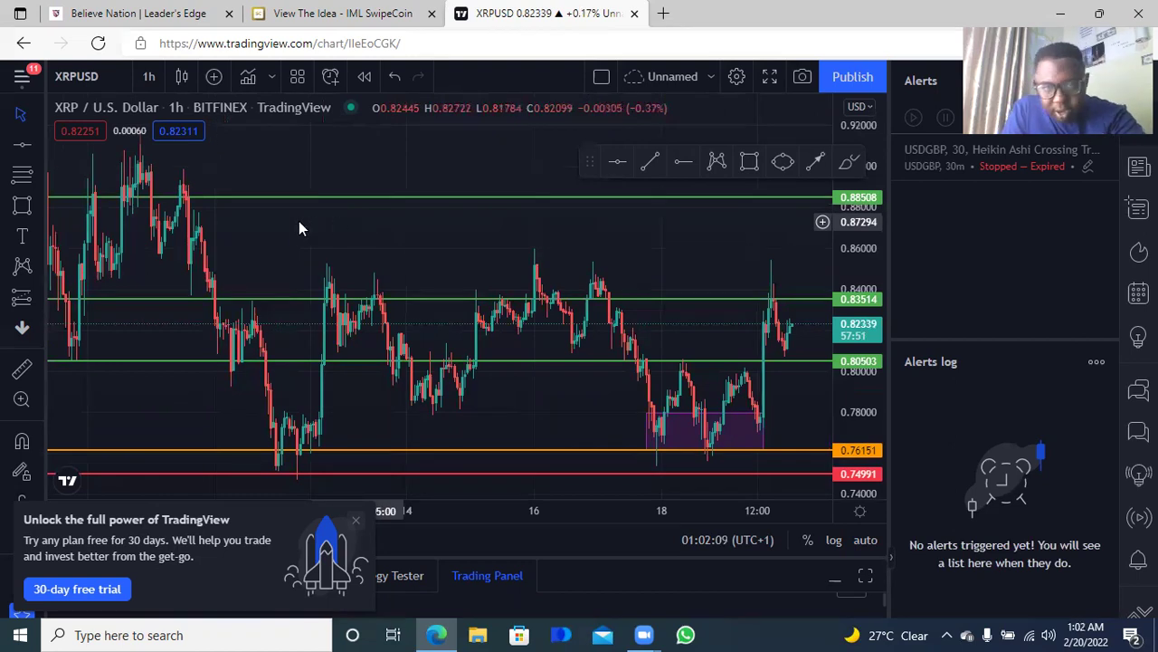
left_click_drag(332, 225, 263, 222)
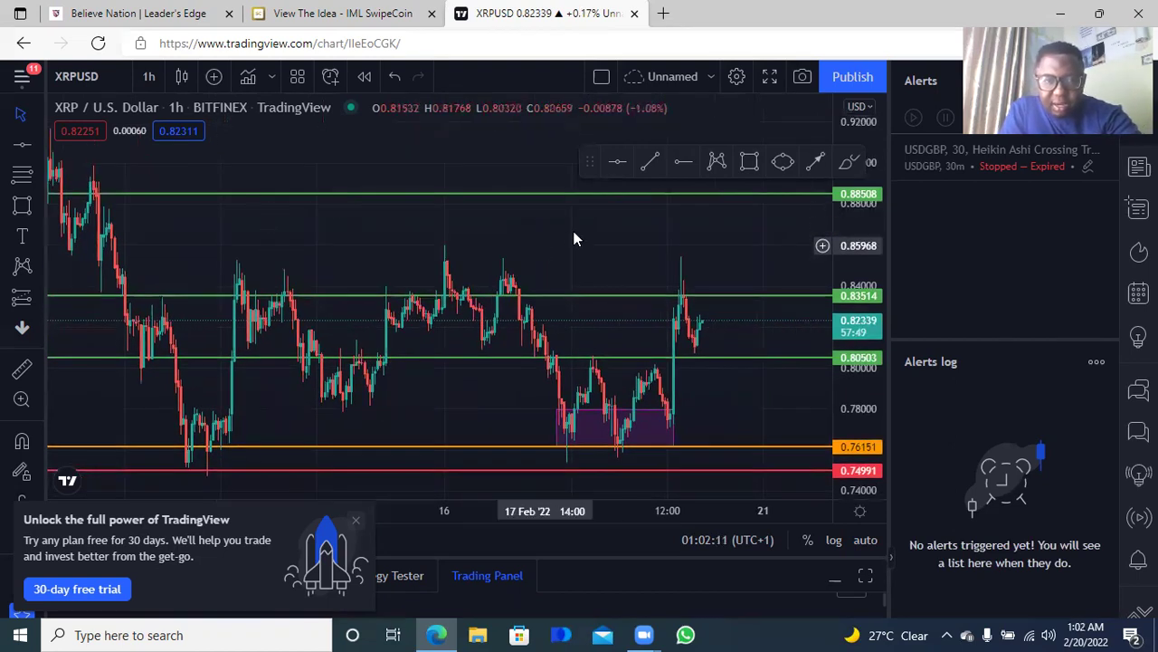
left_click_drag(537, 227, 525, 227)
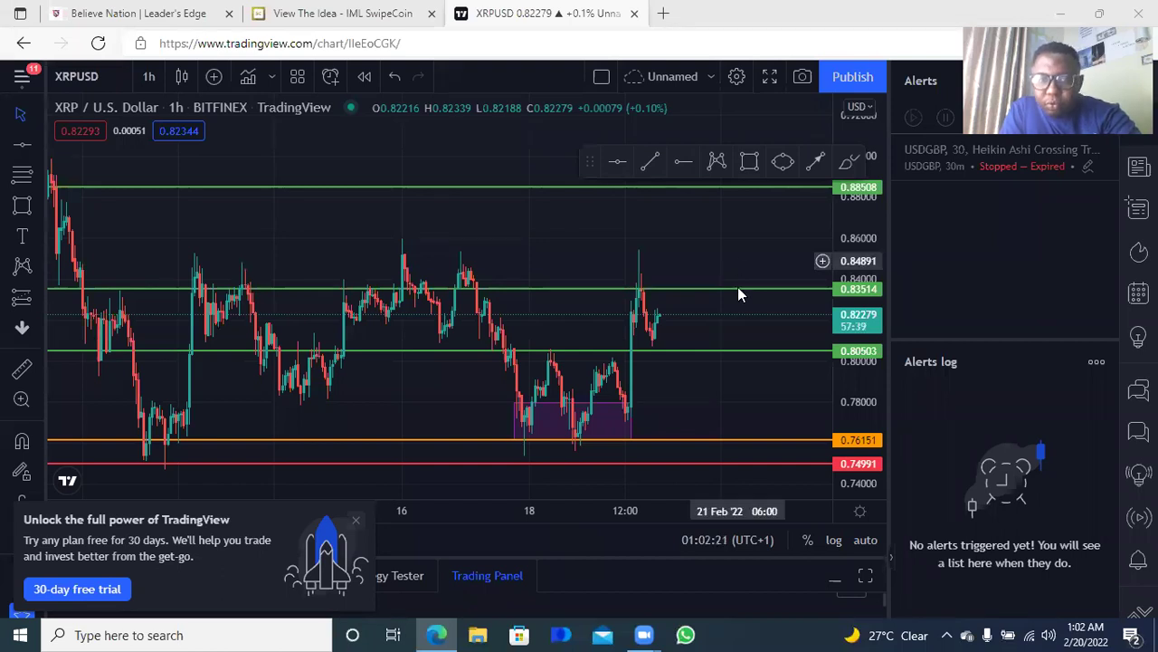
left_click_drag(736, 328, 696, 323)
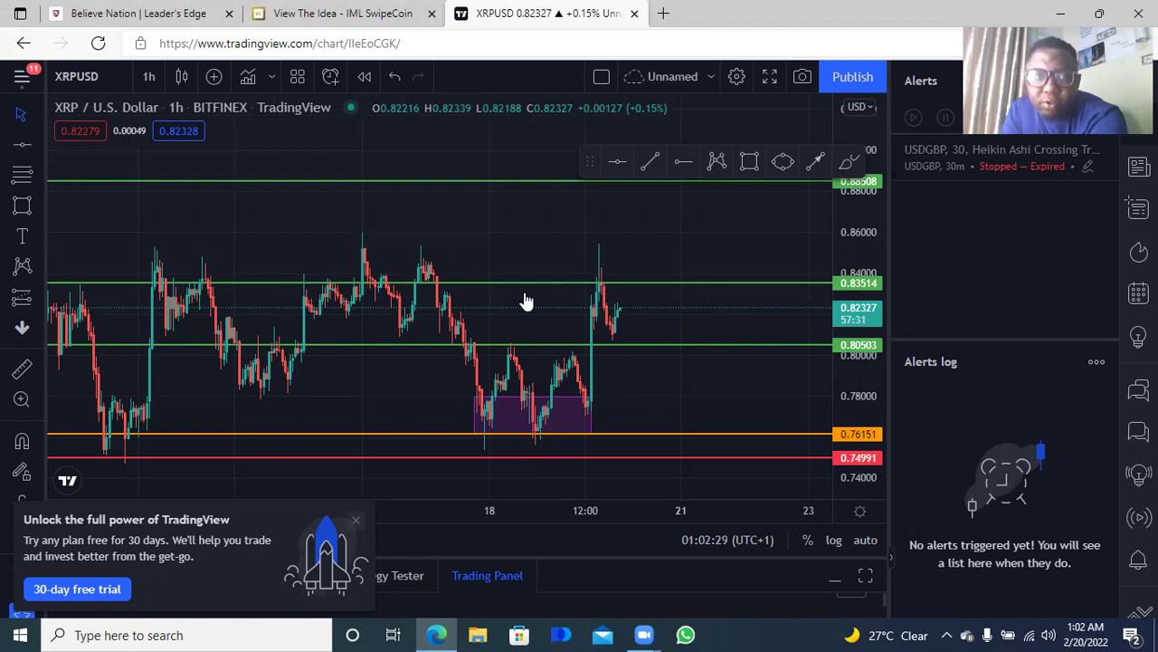
- Check the levels and buy arrow in the SwipeCoin idea image against the latest candles on the TradingView chart
left_click(351, 26)
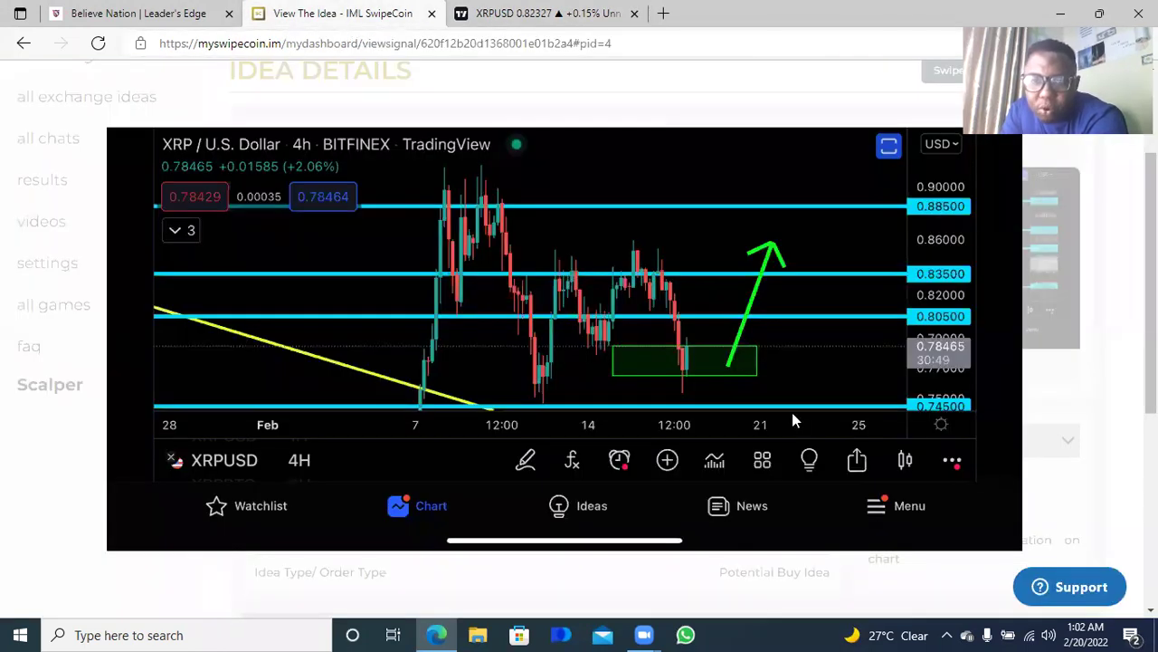
left_click(579, 13)
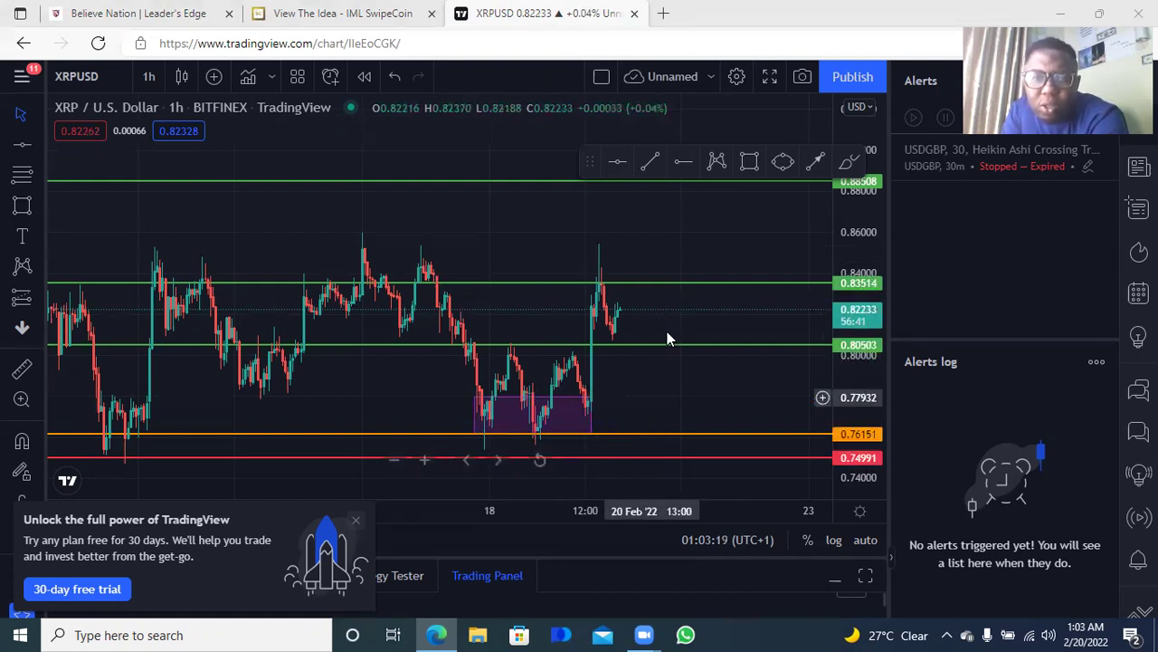
left_click_drag(668, 362, 595, 362)
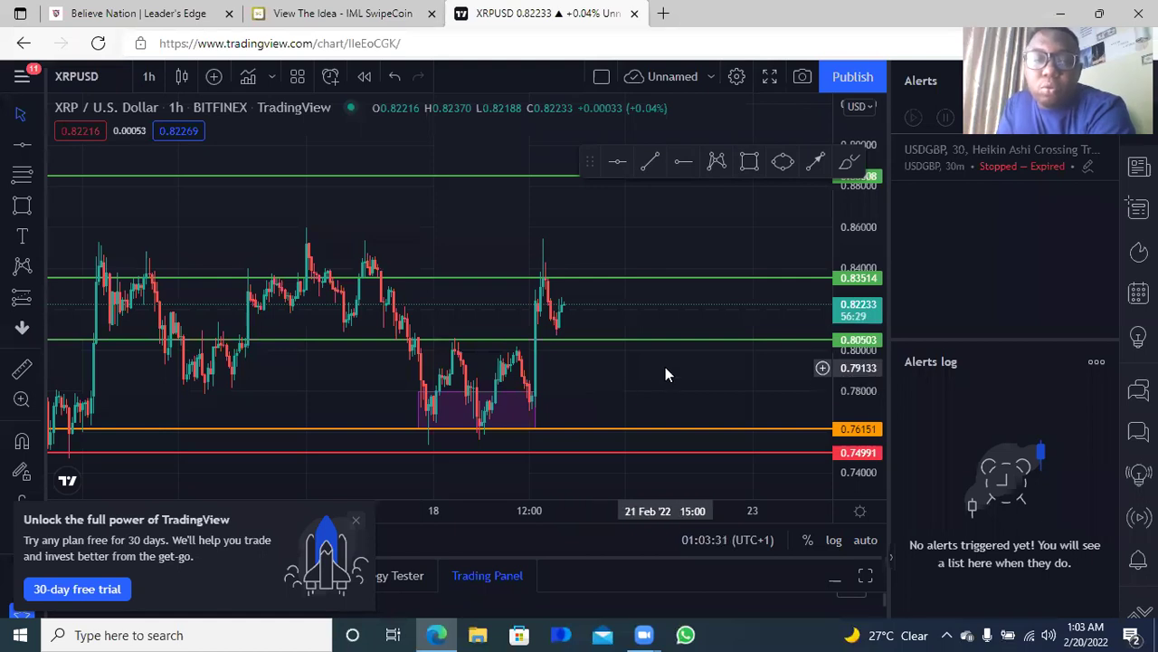
- Switch the XRPUSD chart to the 15-minute timeframe and bring the latest candles and the purple buy zone into view
left_click_drag(617, 384, 649, 375)
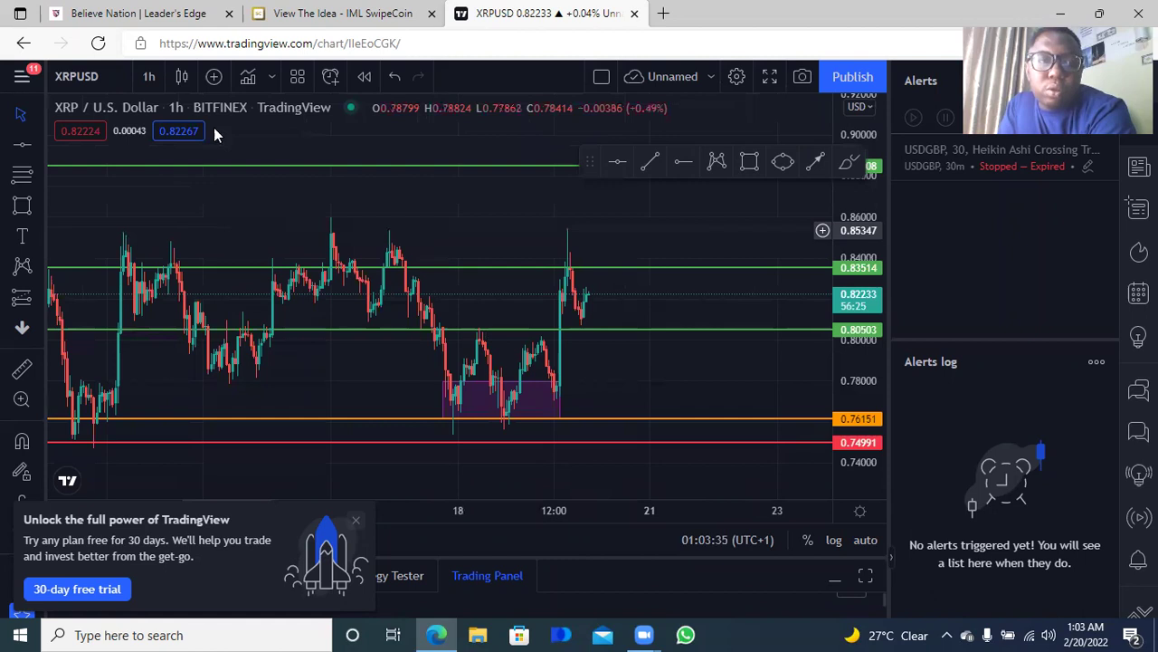
left_click(145, 77)
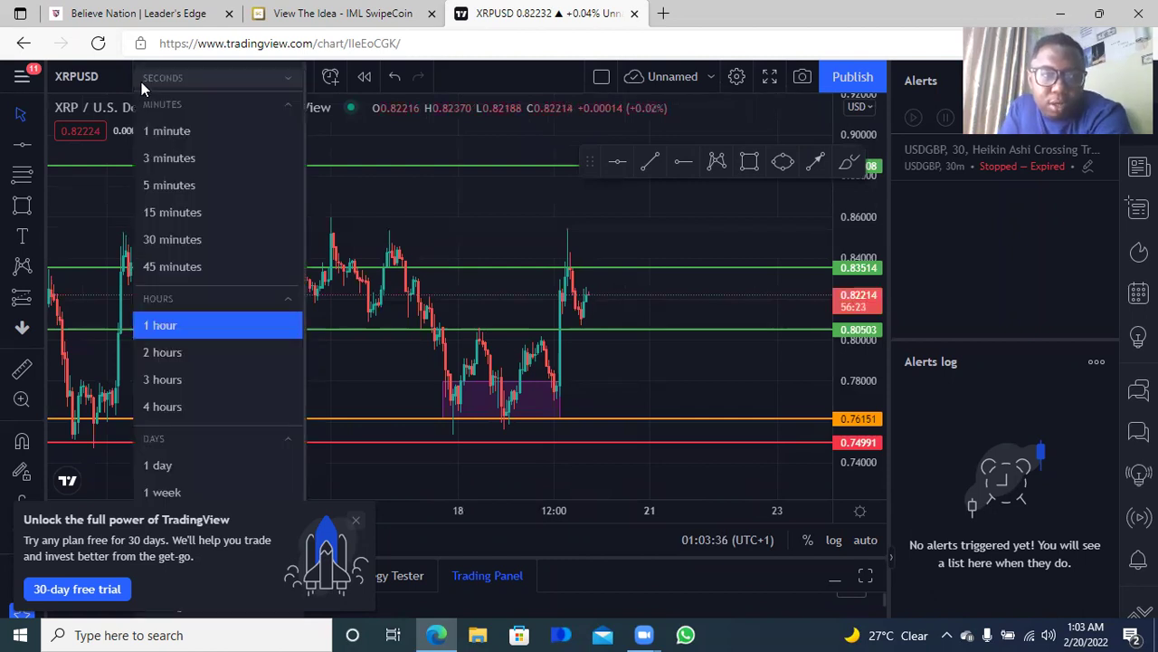
left_click(176, 213)
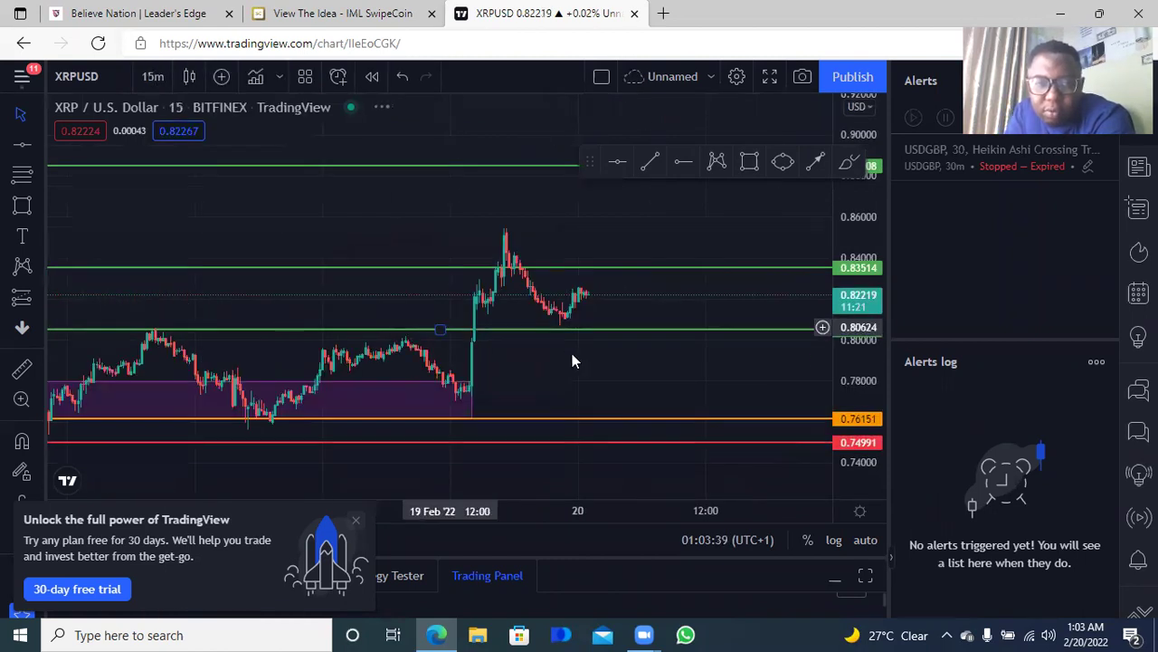
scroll(575, 361, "down", 3)
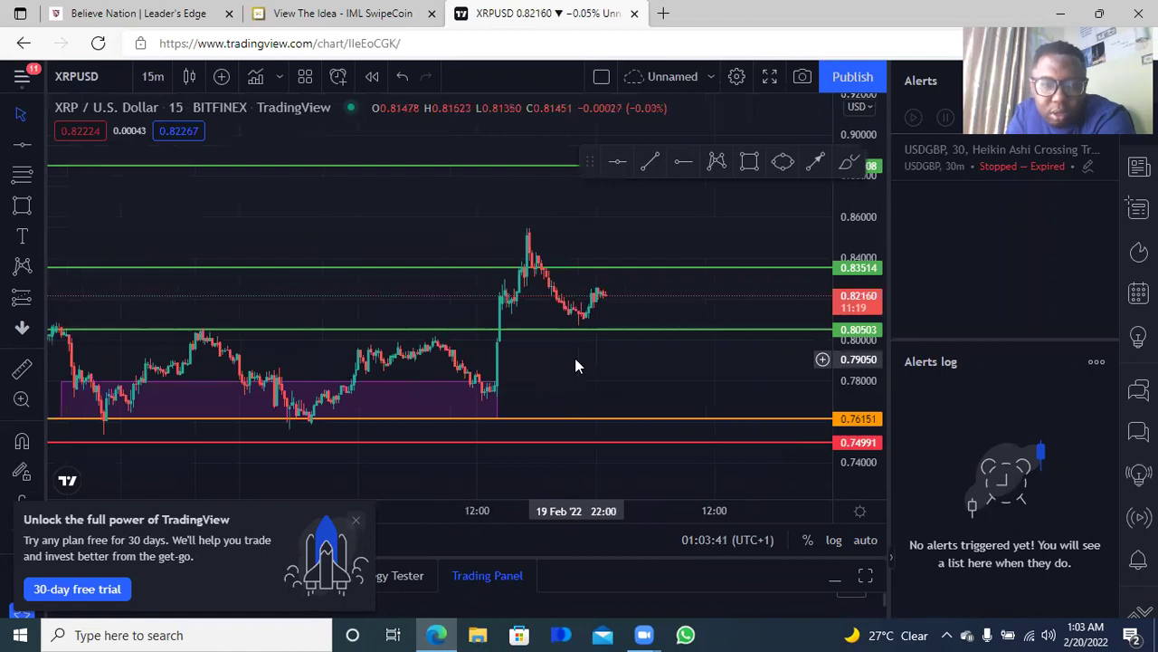
scroll(575, 360, "up", 3)
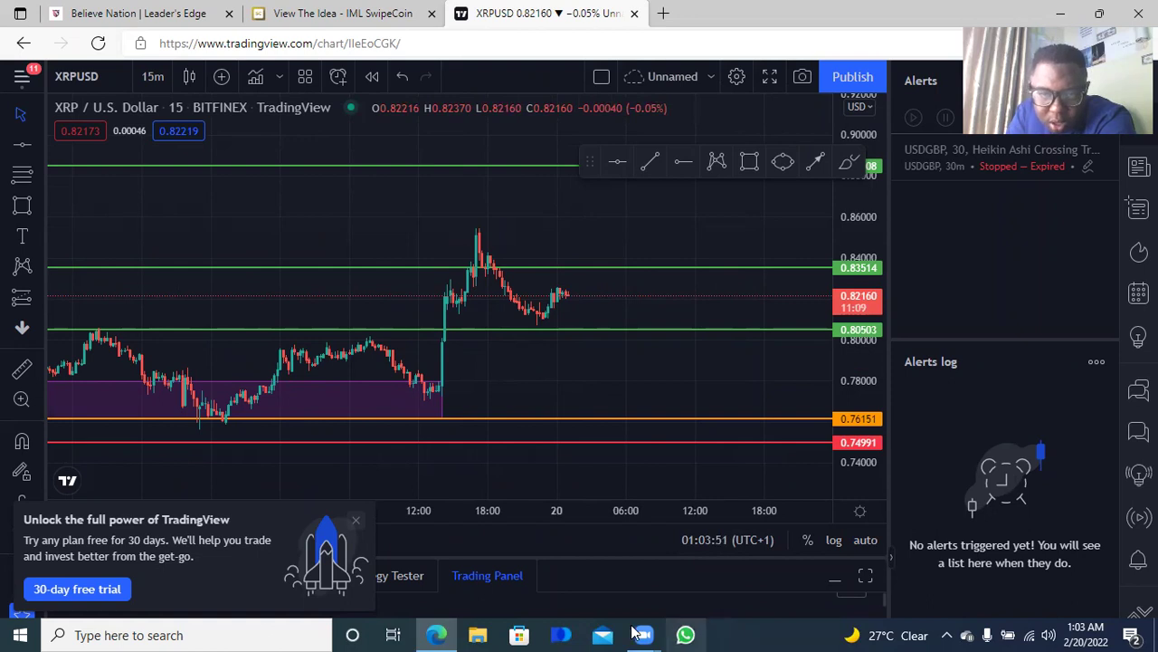
mouse_move(631, 627)
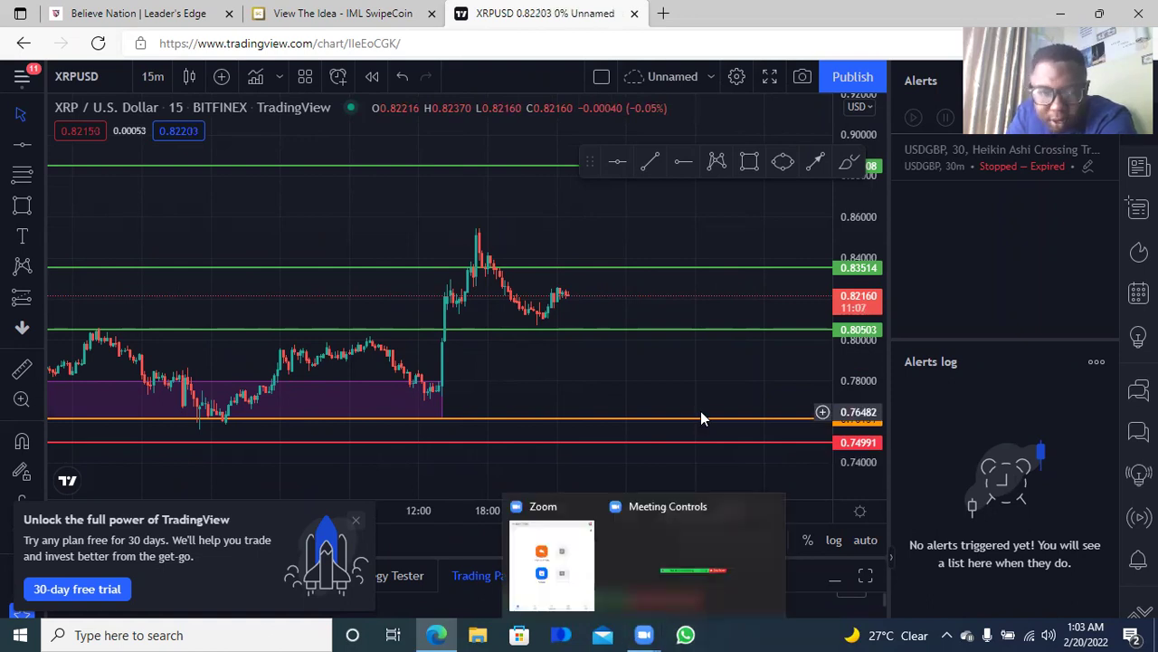